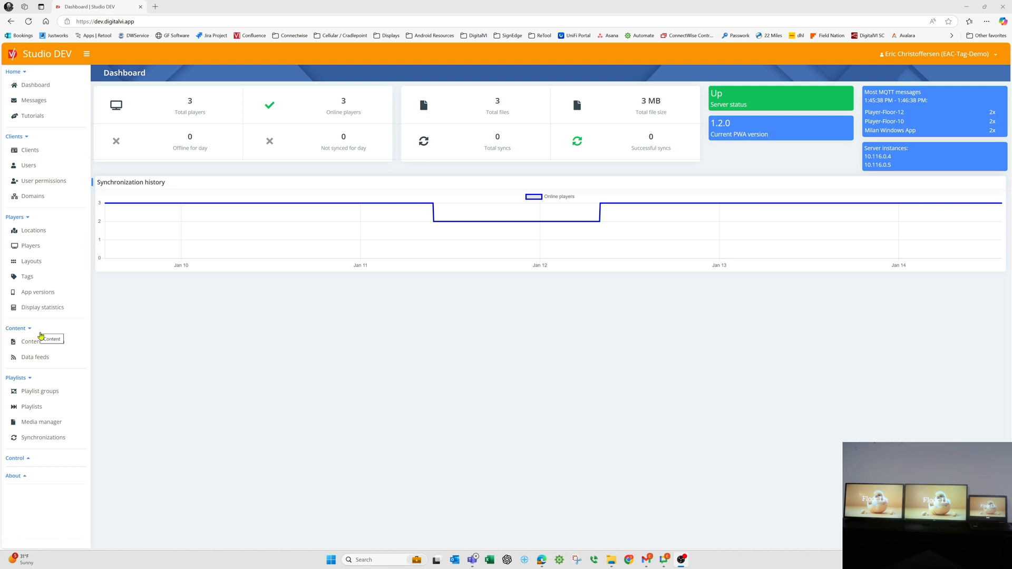
# Open the Floor ID playlist in the Building Floors collection and look through its floor images.
pyautogui.click(48, 409)
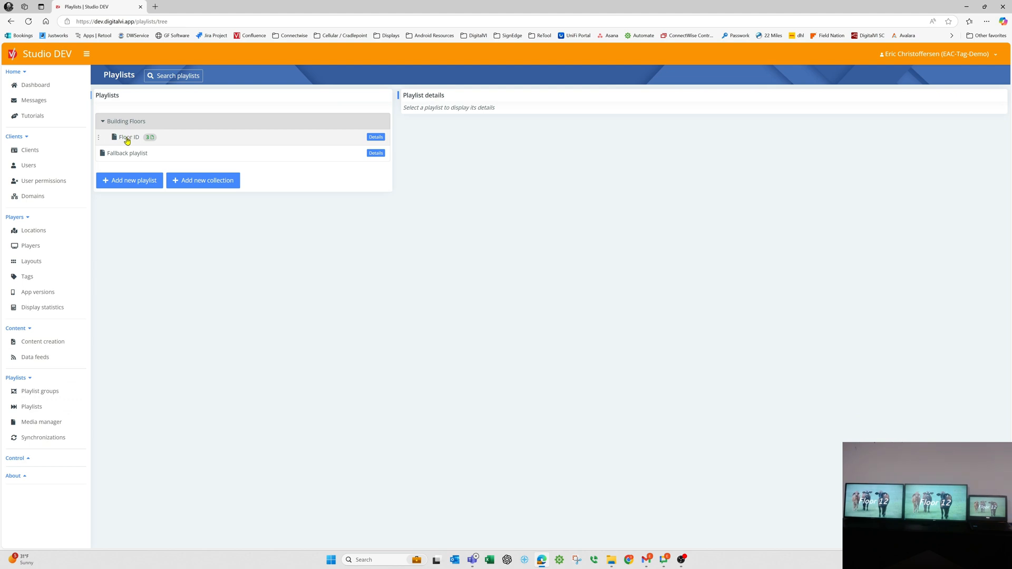
pyautogui.click(127, 139)
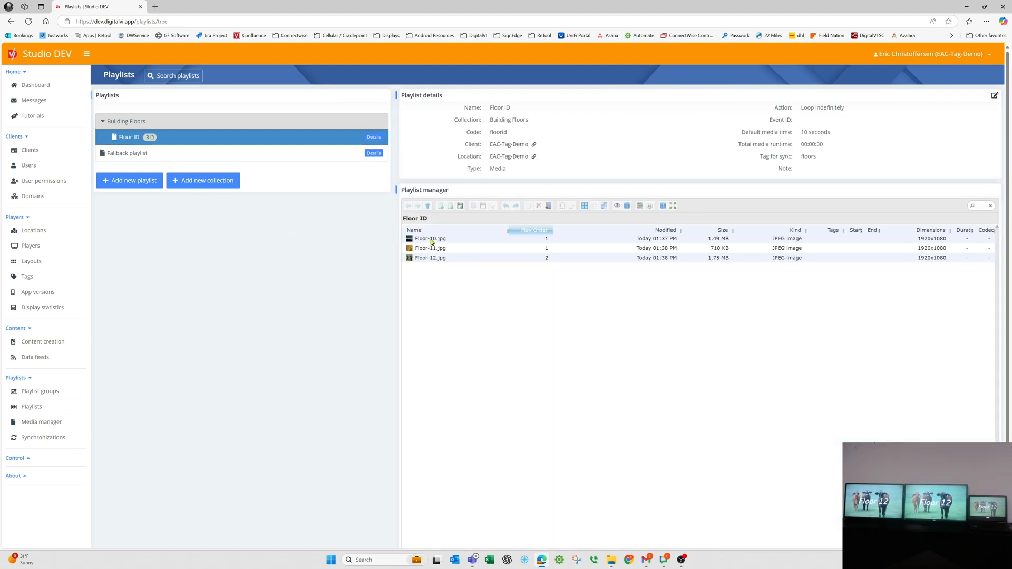
pyautogui.click(432, 239)
pyautogui.click(435, 249)
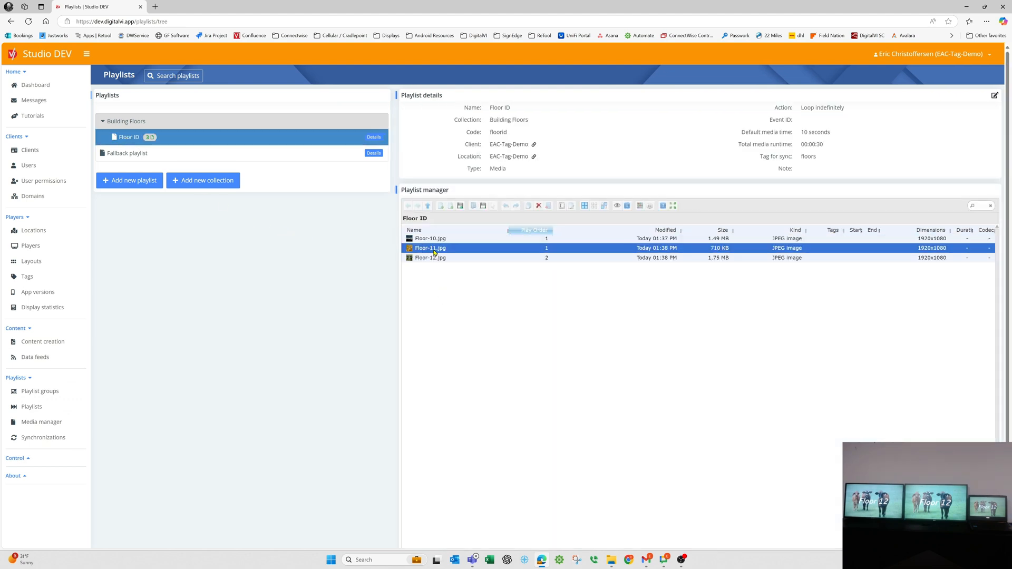
pyautogui.click(436, 260)
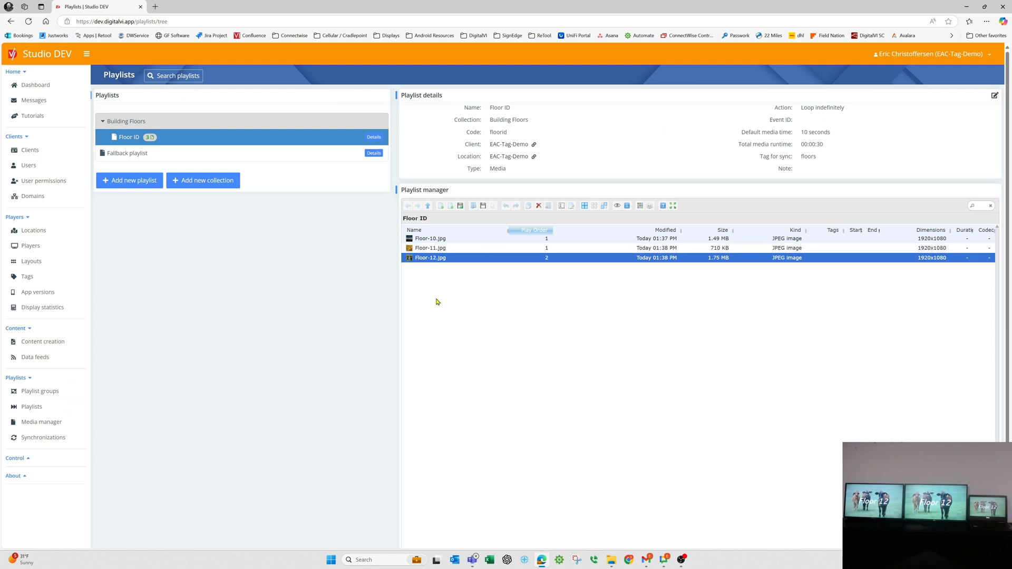
# Assign the tag 10 to the image Floor-10.jpg in the Floor ID playlist and save it.
pyautogui.click(438, 240)
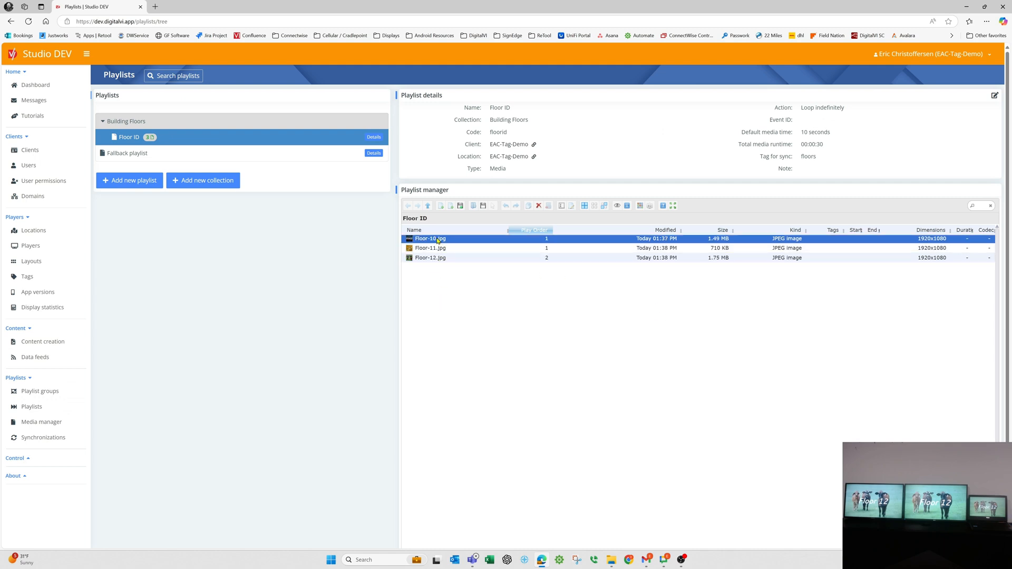
pyautogui.rightClick(437, 240)
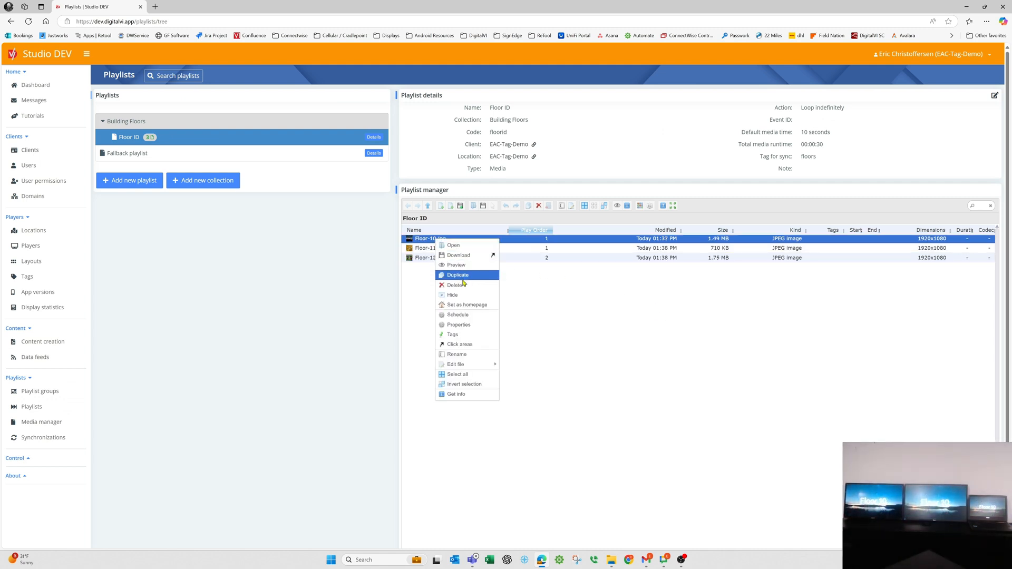
pyautogui.click(466, 335)
pyautogui.click(692, 381)
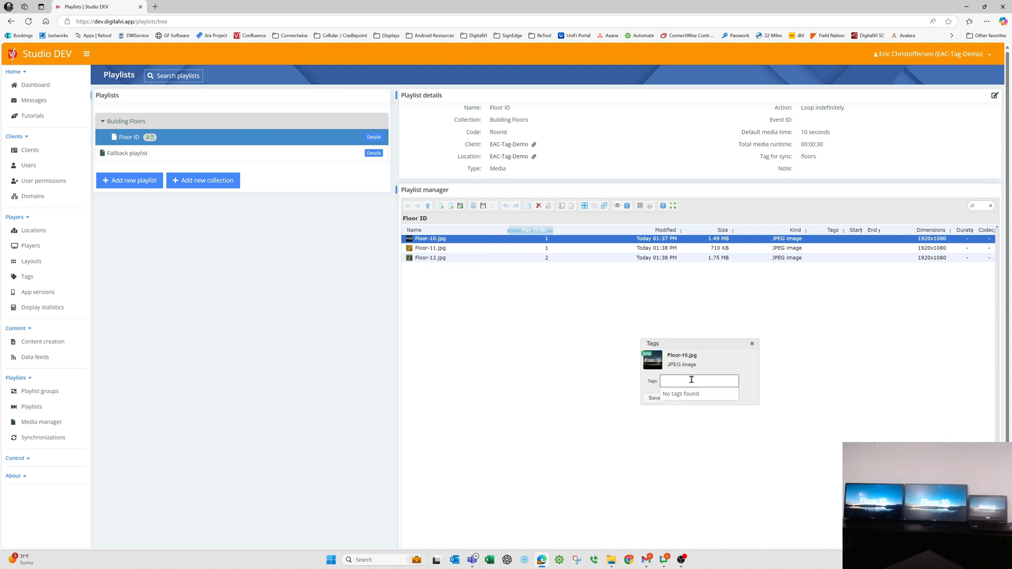
pyautogui.write('10')
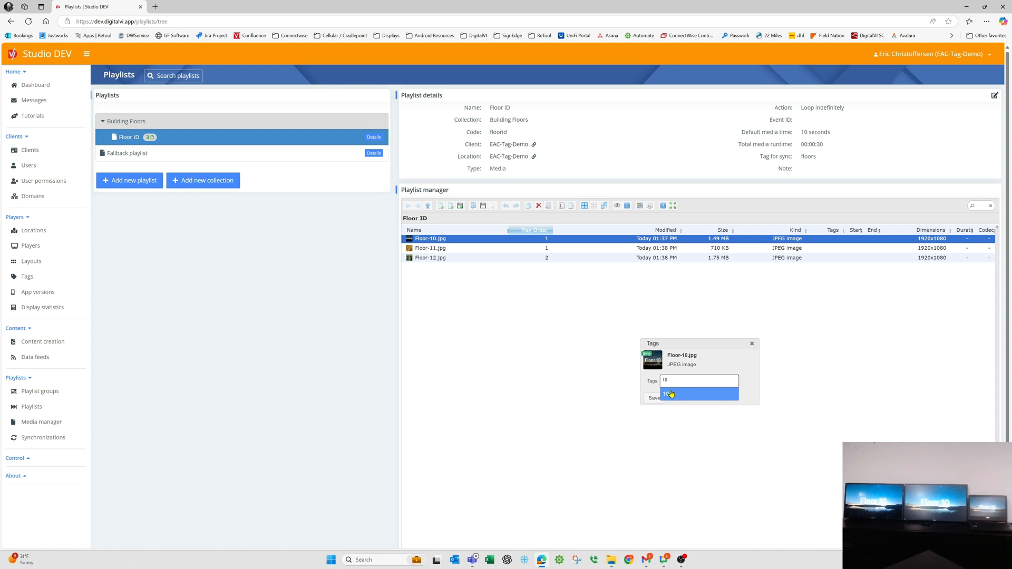
pyautogui.click(678, 394)
pyautogui.click(657, 398)
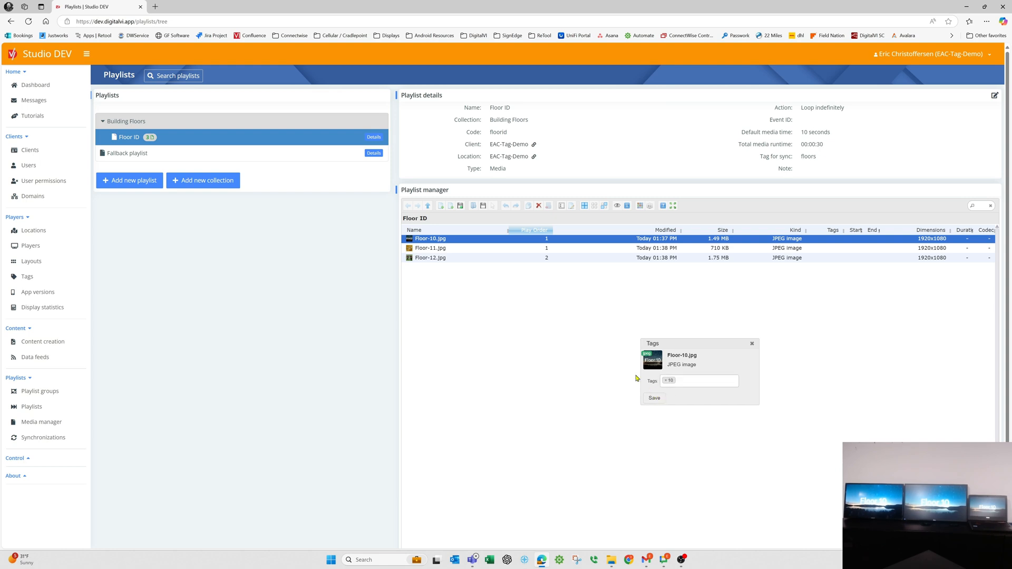
# Assign the tag 11 to the image Floor-11.jpg in the same playlist and save it.
pyautogui.click(441, 249)
pyautogui.rightClick(441, 249)
pyautogui.click(459, 343)
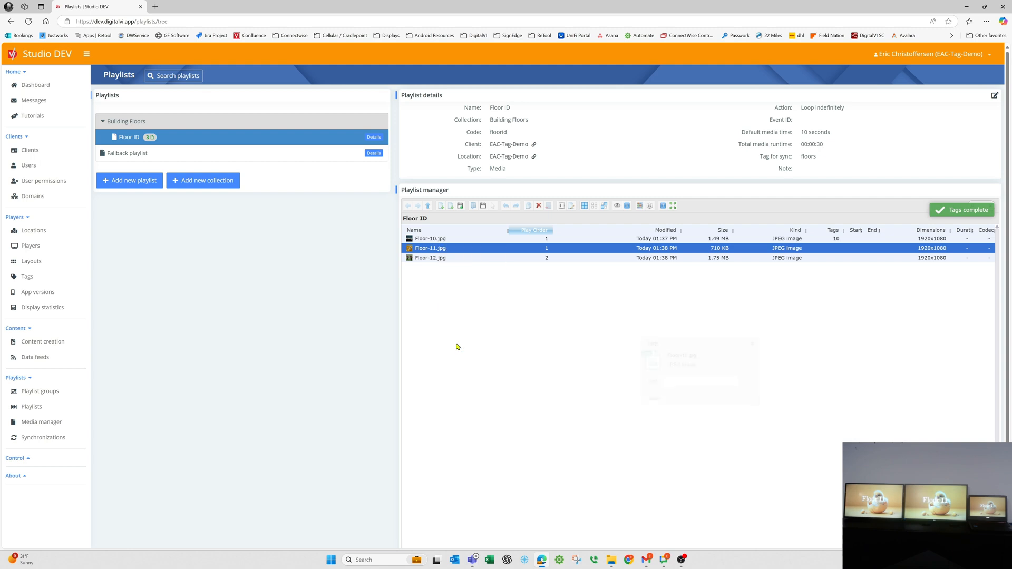
pyautogui.click(702, 381)
pyautogui.write('11')
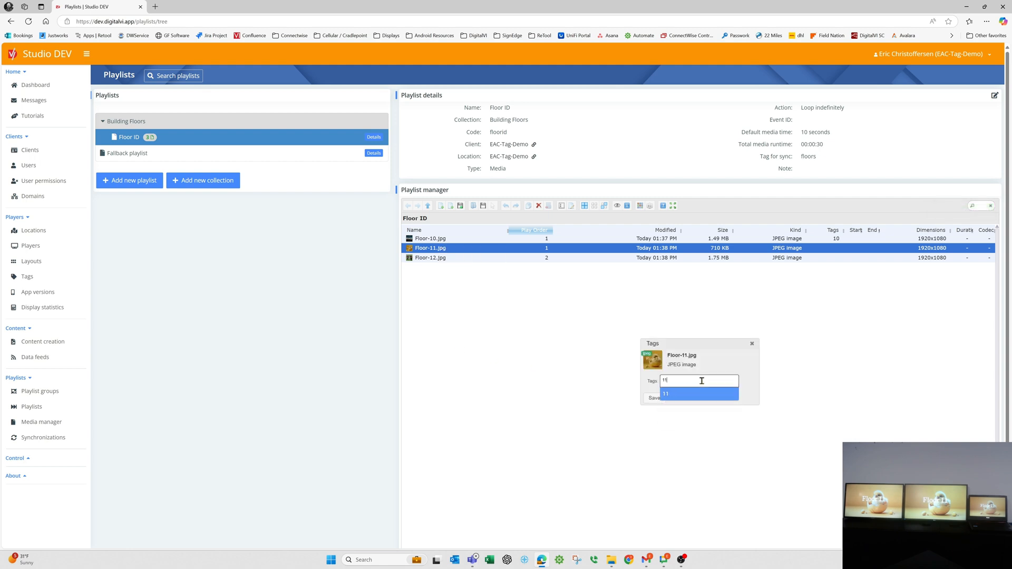
pyautogui.click(668, 396)
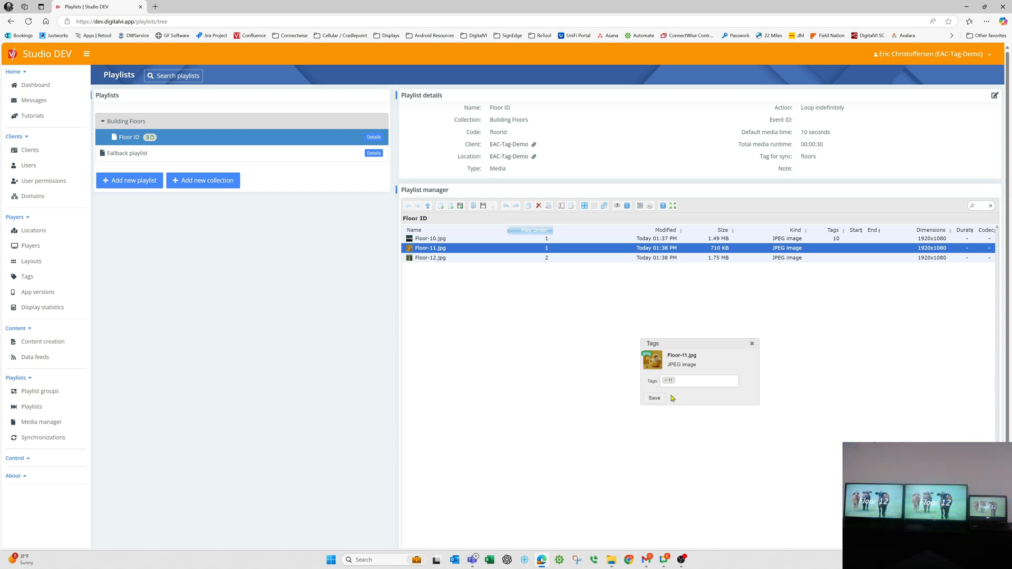
# Assign the tag 12 to the image Floor-12.jpg in the playlist and save it.
pyautogui.click(454, 259)
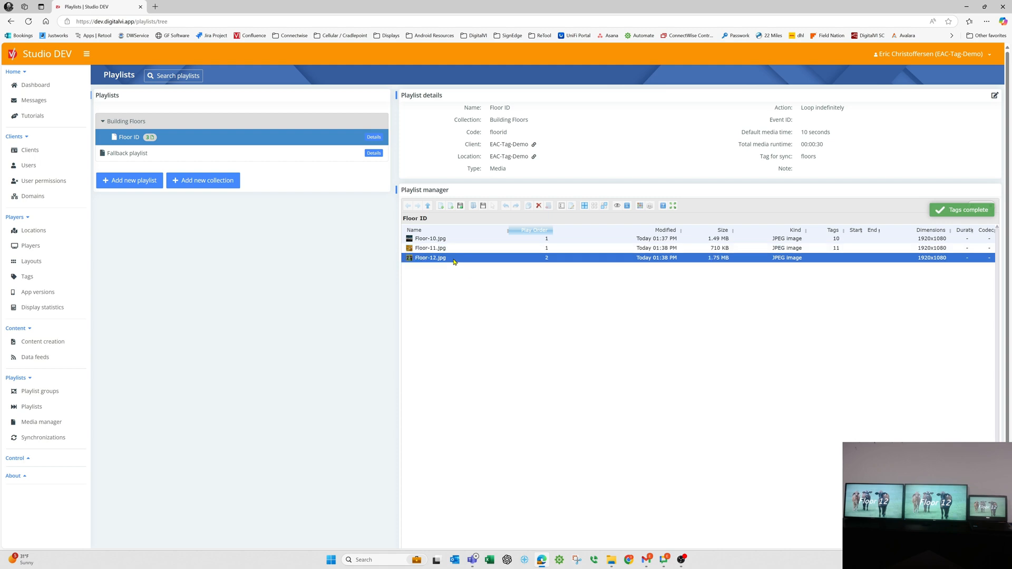
pyautogui.rightClick(453, 261)
pyautogui.click(487, 356)
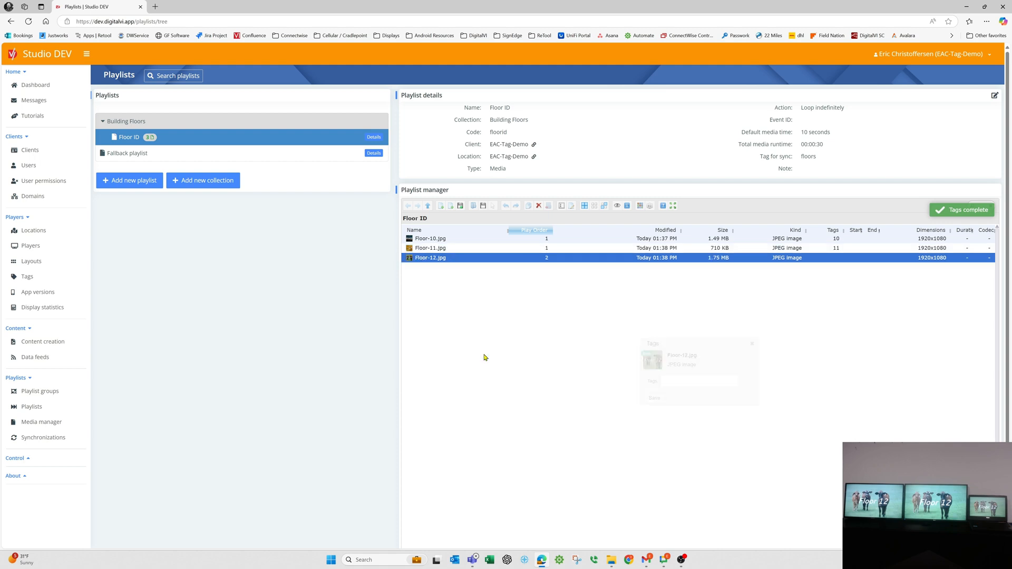
pyautogui.click(660, 380)
pyautogui.write('12')
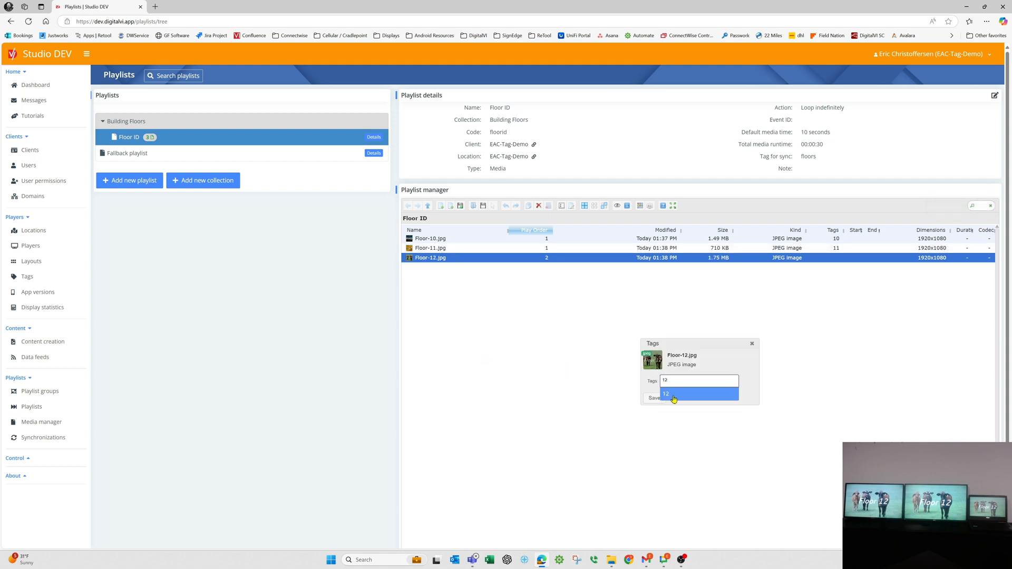
pyautogui.click(673, 396)
pyautogui.click(654, 399)
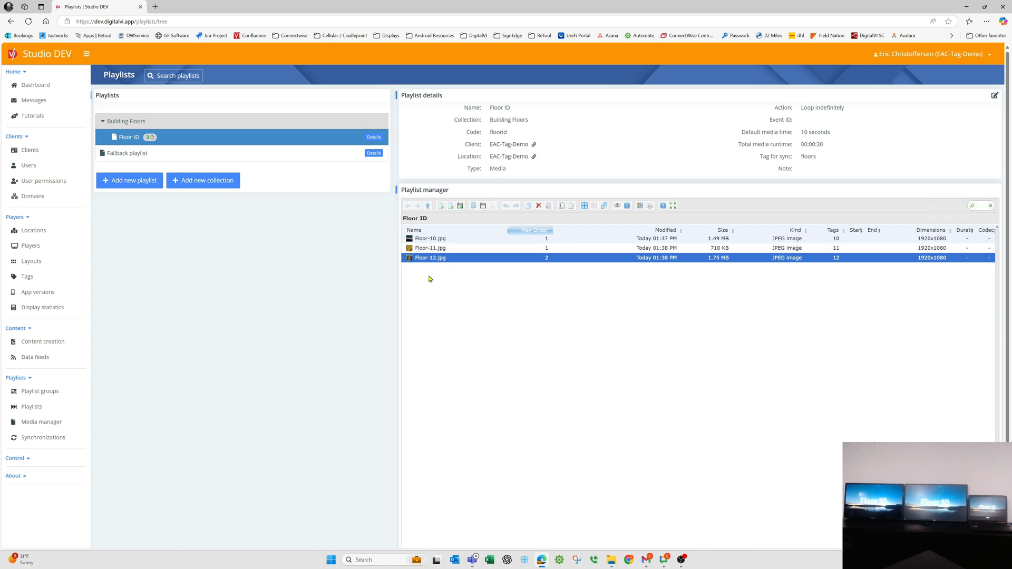
# Edit the player Player-Floor-10 to include the tag 10, leave its excluded tags empty, and save the player.
pyautogui.click(49, 250)
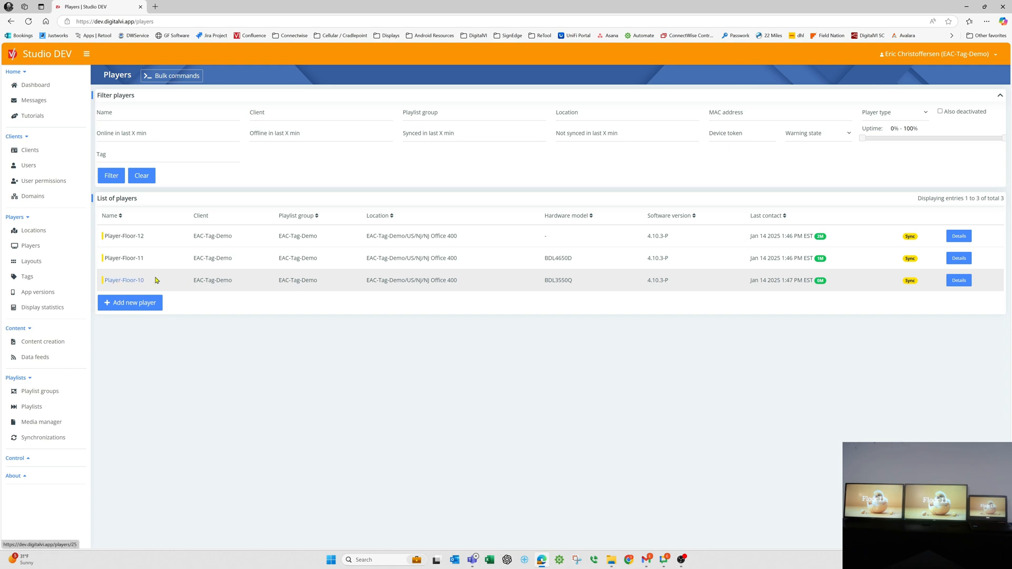
pyautogui.click(127, 280)
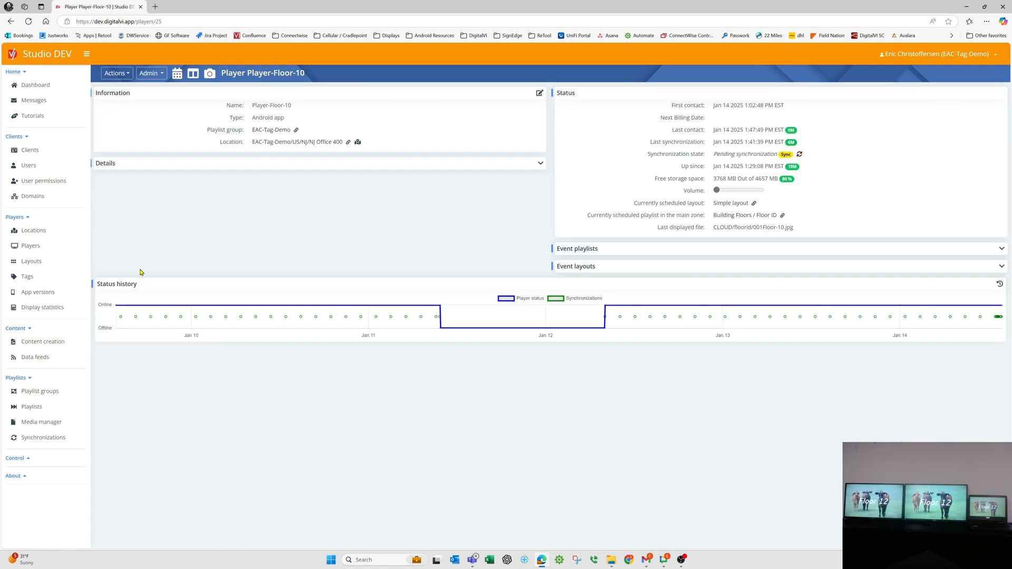
pyautogui.click(536, 95)
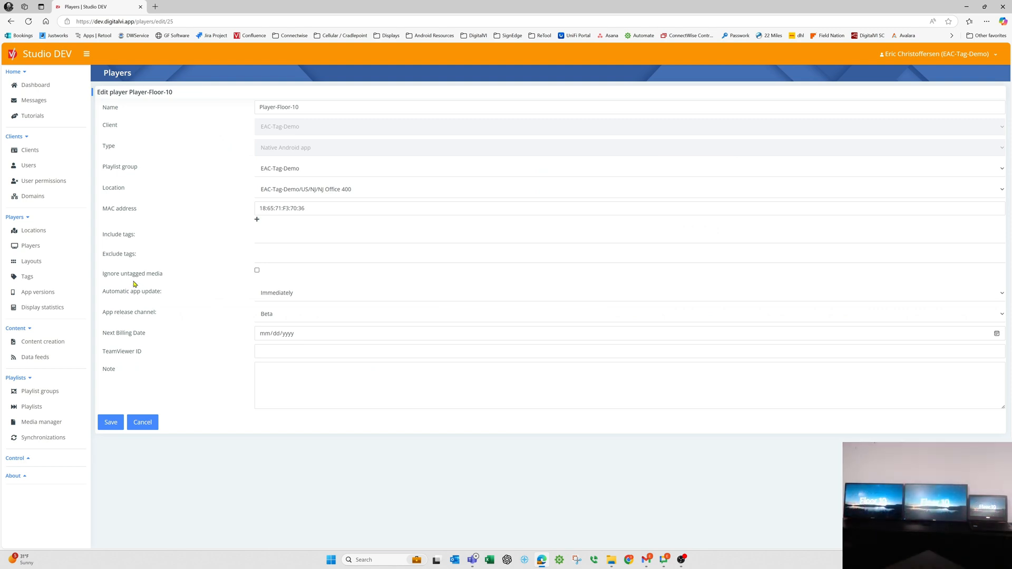
pyautogui.click(272, 237)
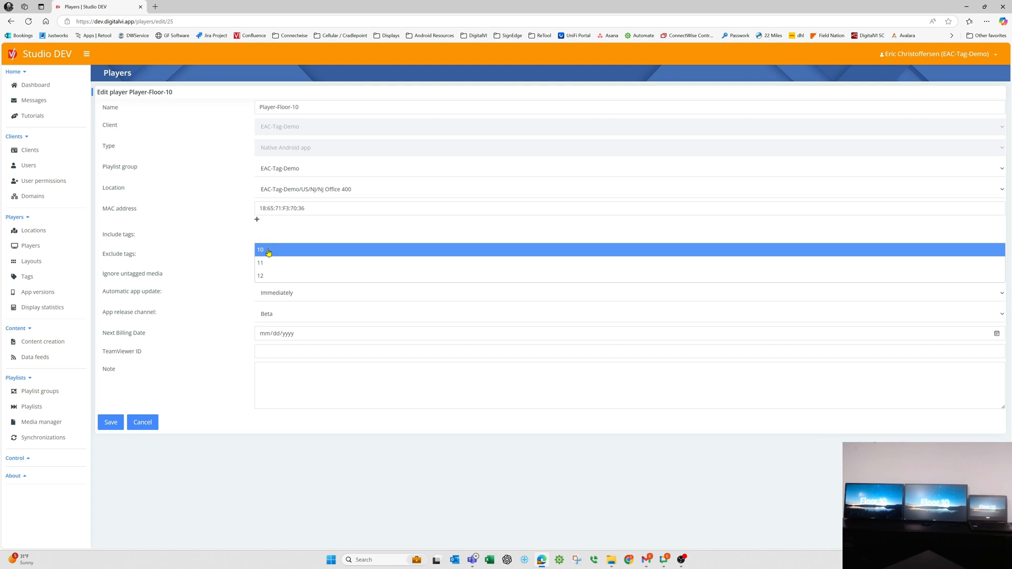
pyautogui.click(268, 252)
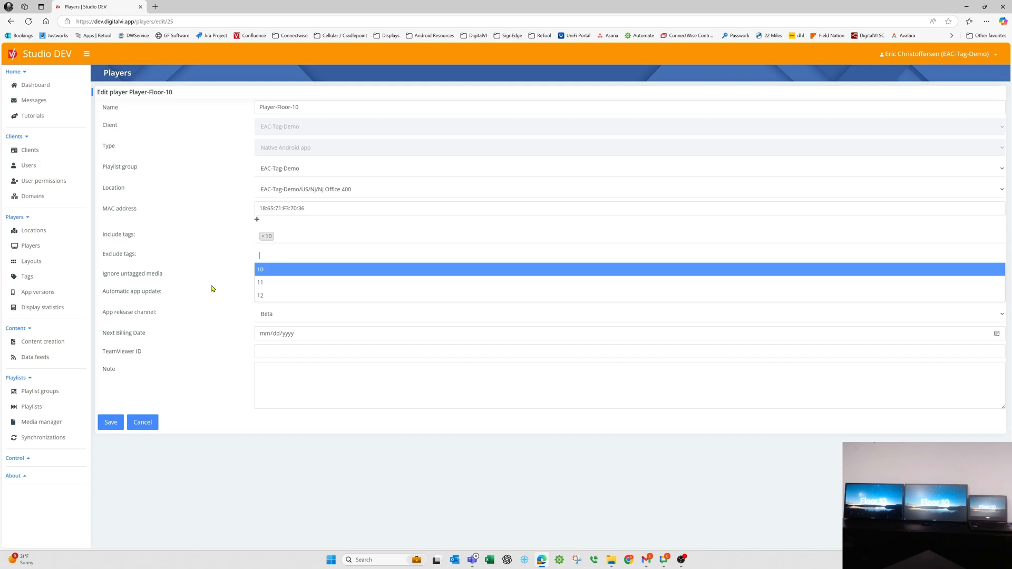
pyautogui.click(195, 393)
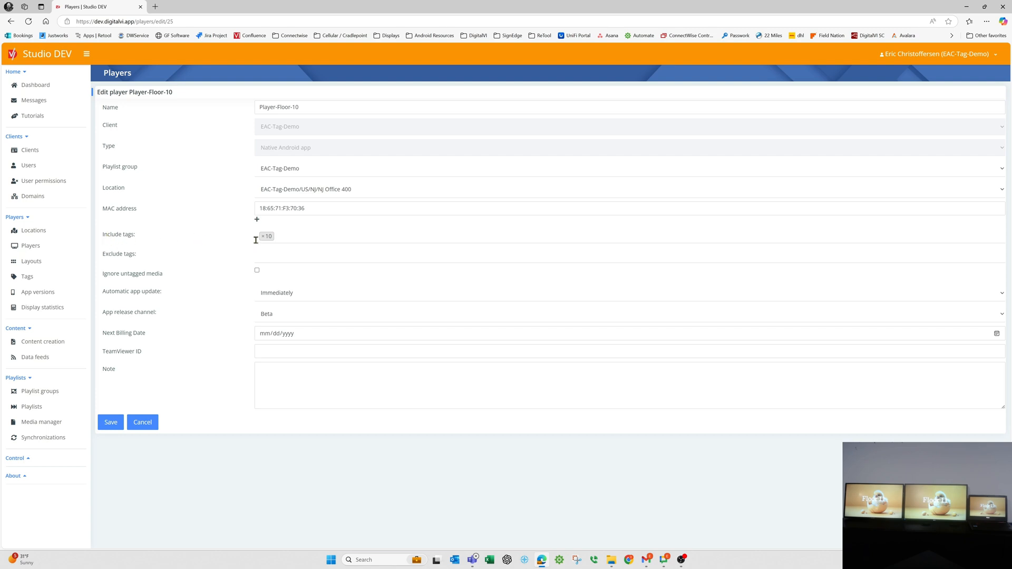
pyautogui.click(113, 423)
pyautogui.click(113, 425)
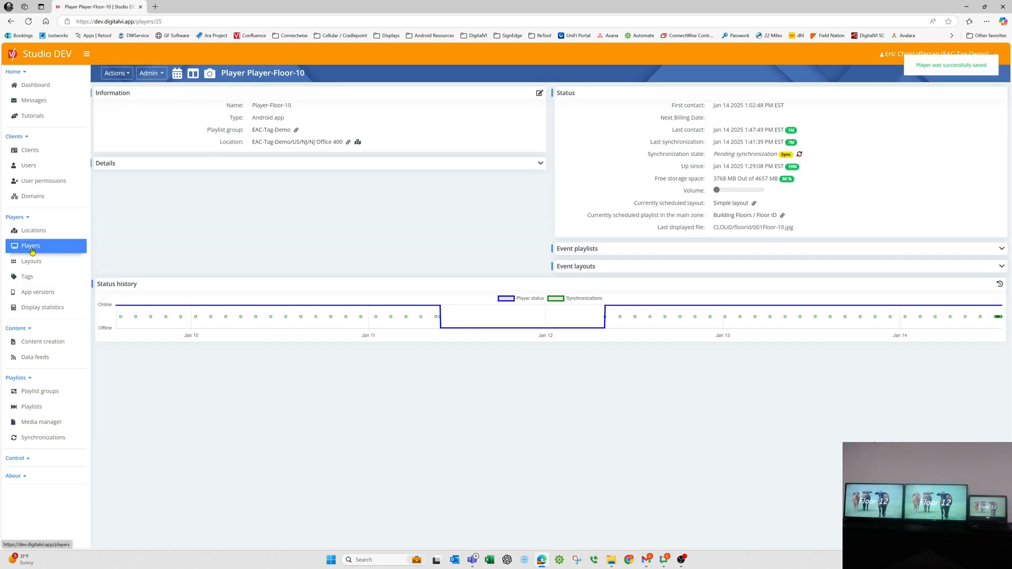
# Edit the player Player-Floor-11 to include the tag 11 and save the player.
pyautogui.click(31, 246)
pyautogui.click(127, 260)
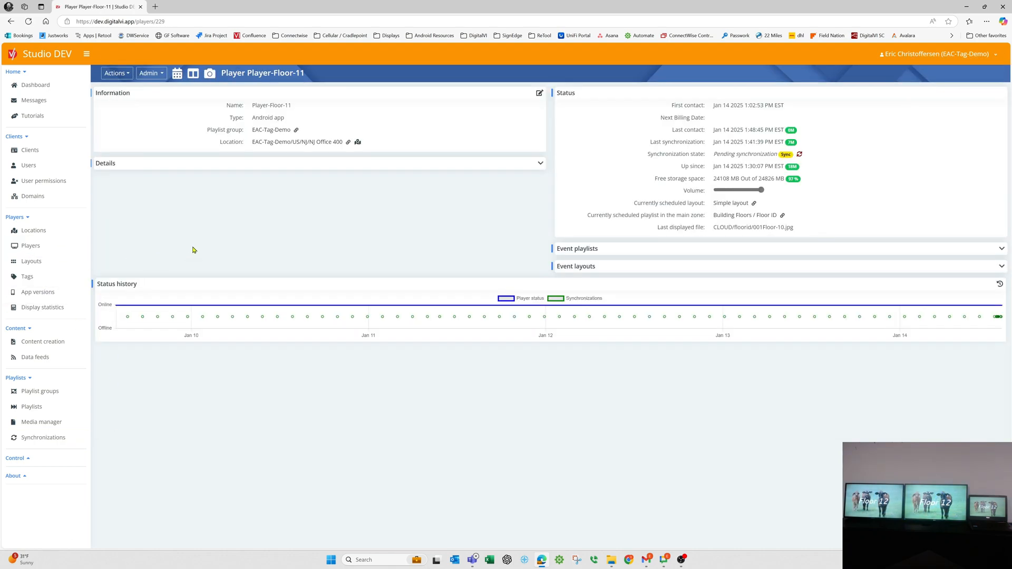
pyautogui.click(540, 93)
pyautogui.click(287, 233)
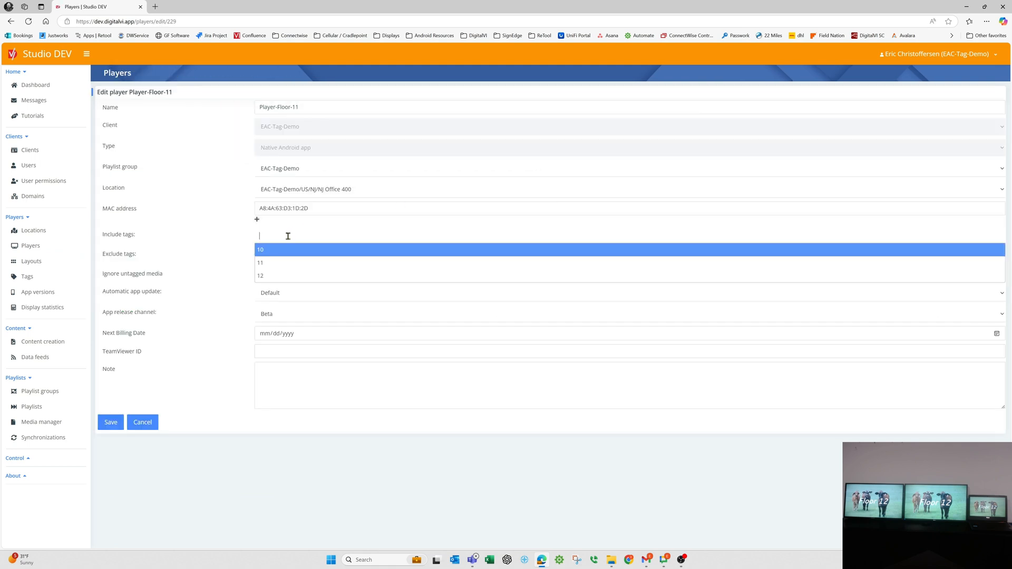
pyautogui.click(267, 264)
pyautogui.click(110, 422)
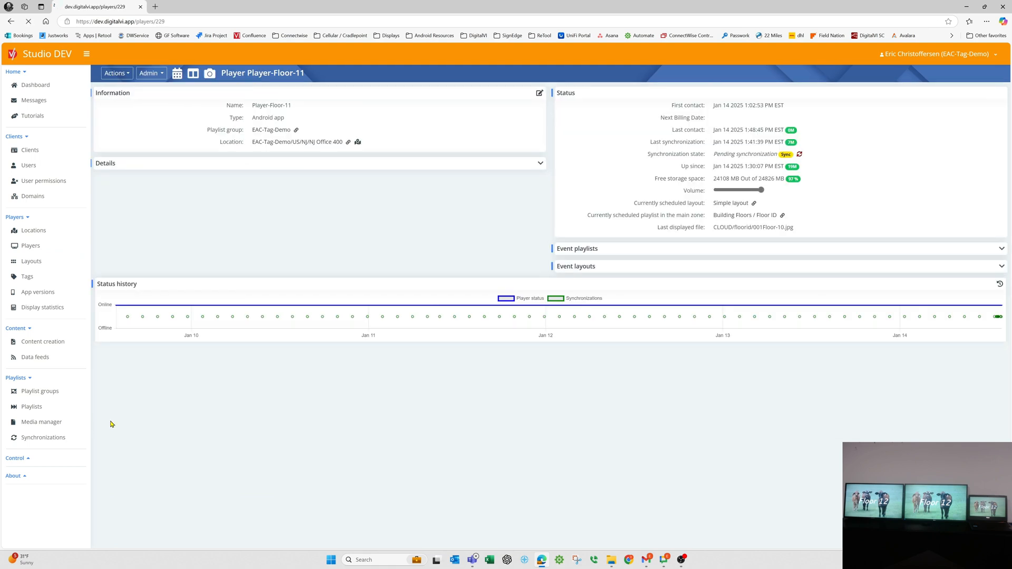
# Edit the player Player-Floor-12 to include the tag 12 and save the player.
pyautogui.click(32, 245)
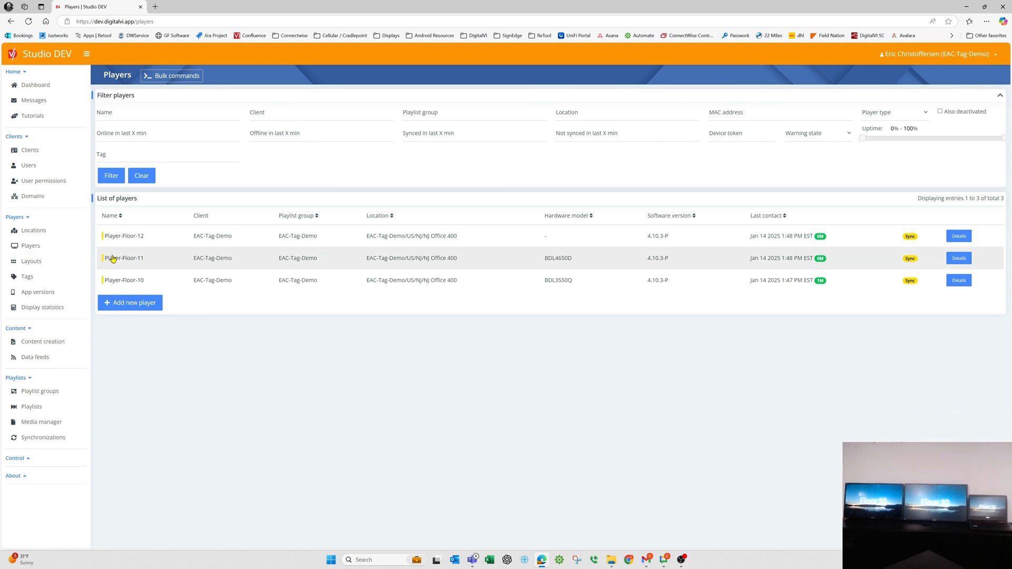
pyautogui.click(123, 236)
pyautogui.click(539, 93)
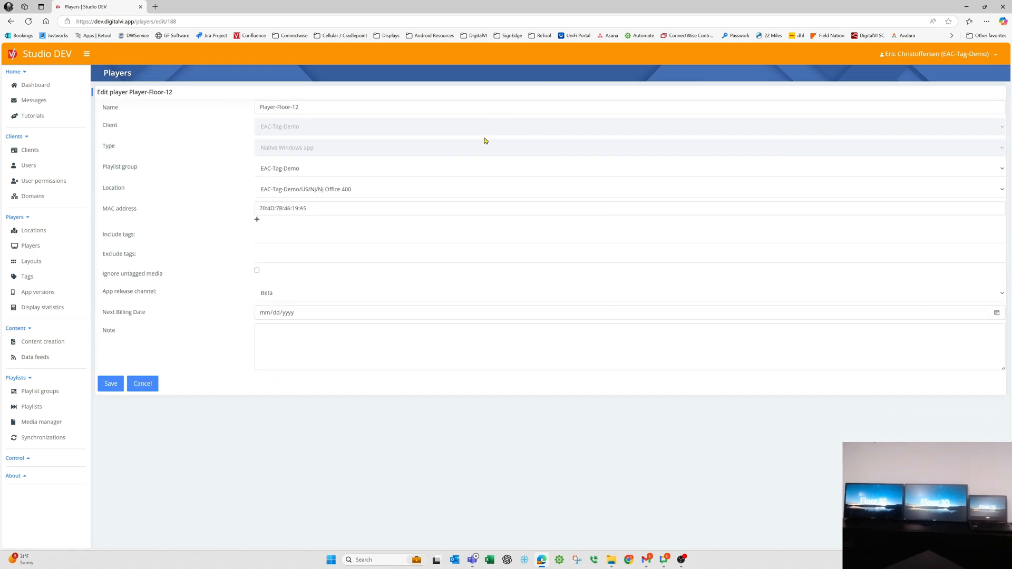
pyautogui.click(276, 235)
pyautogui.click(267, 260)
pyautogui.click(112, 385)
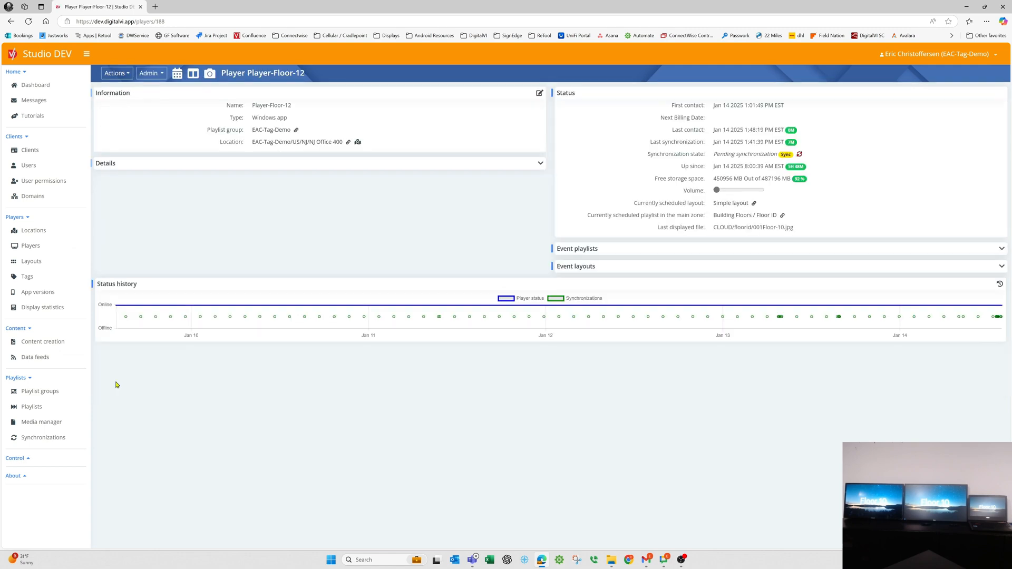
# Review the playlist schedules of Player-Floor-10 and Player-Floor-11.
pyautogui.click(50, 250)
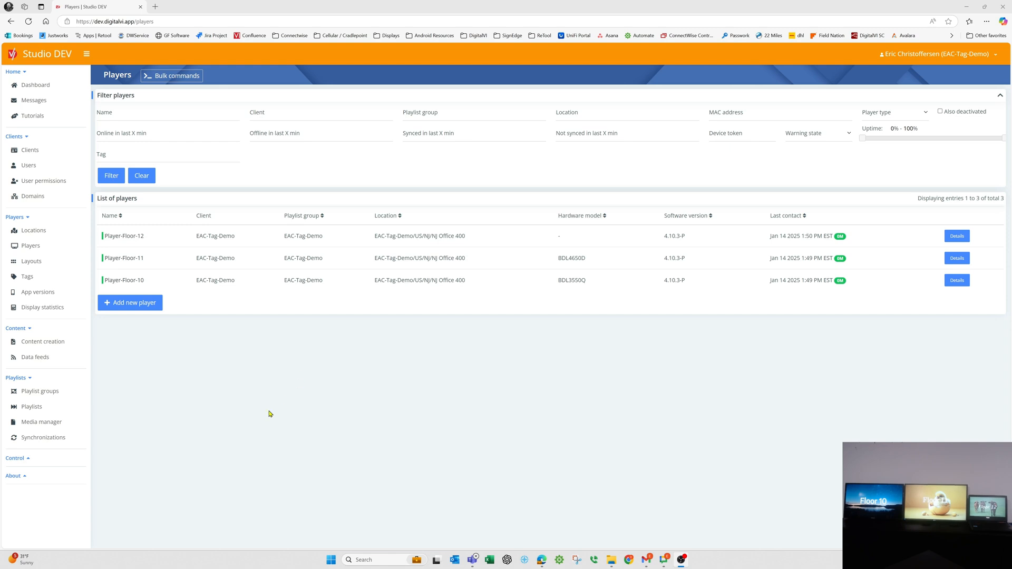
pyautogui.click(125, 280)
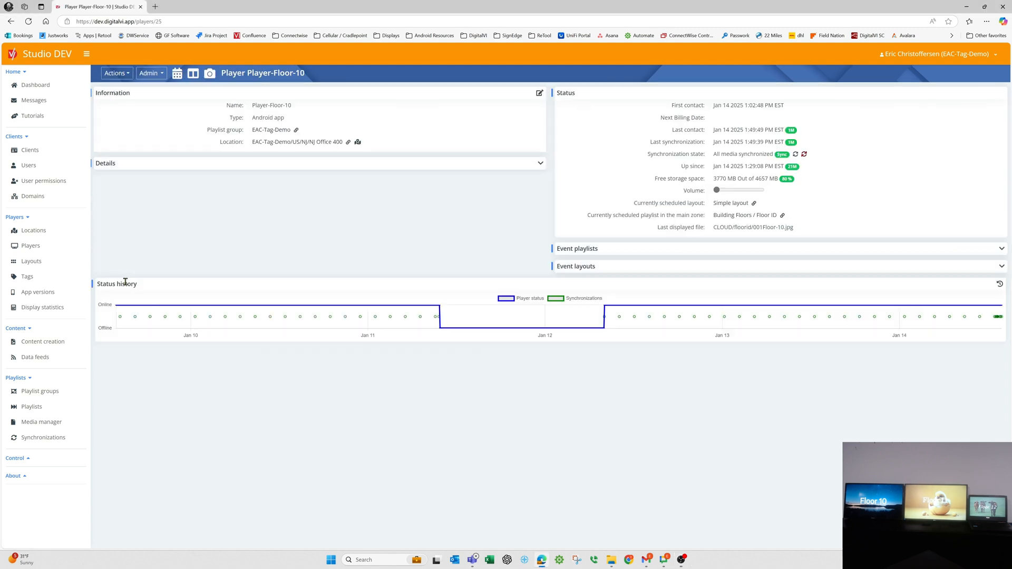
pyautogui.click(177, 74)
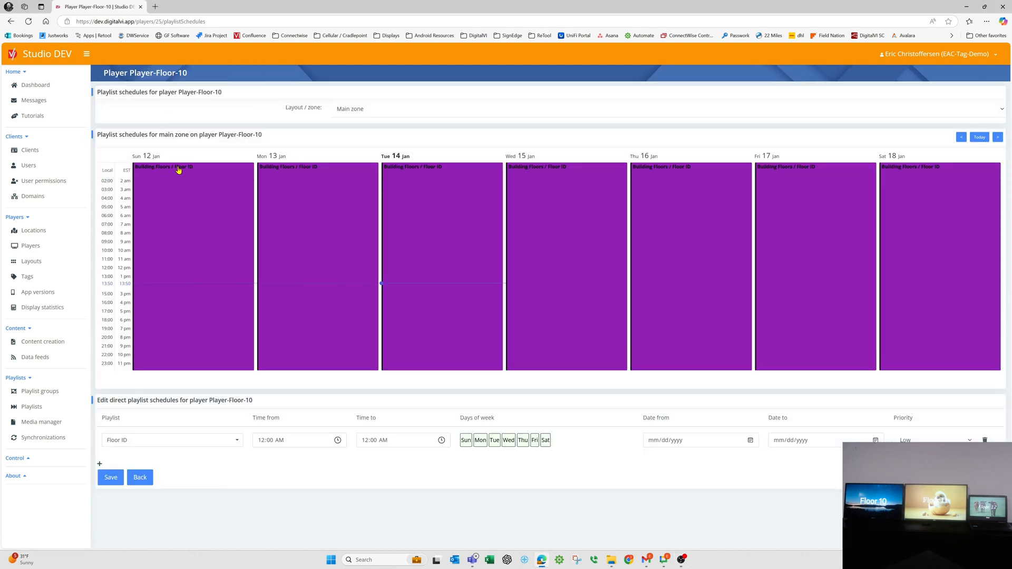
pyautogui.click(140, 477)
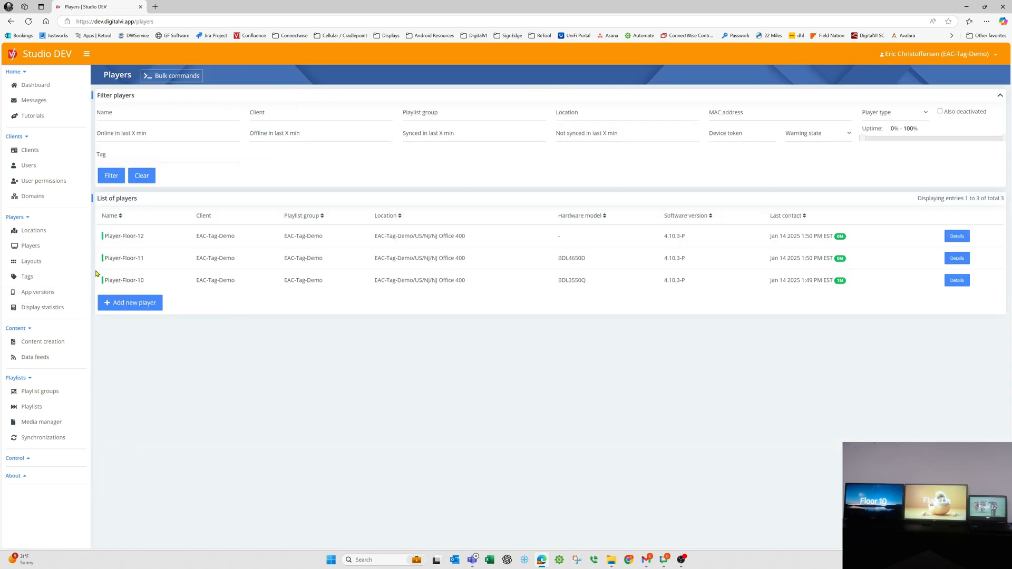
pyautogui.click(139, 255)
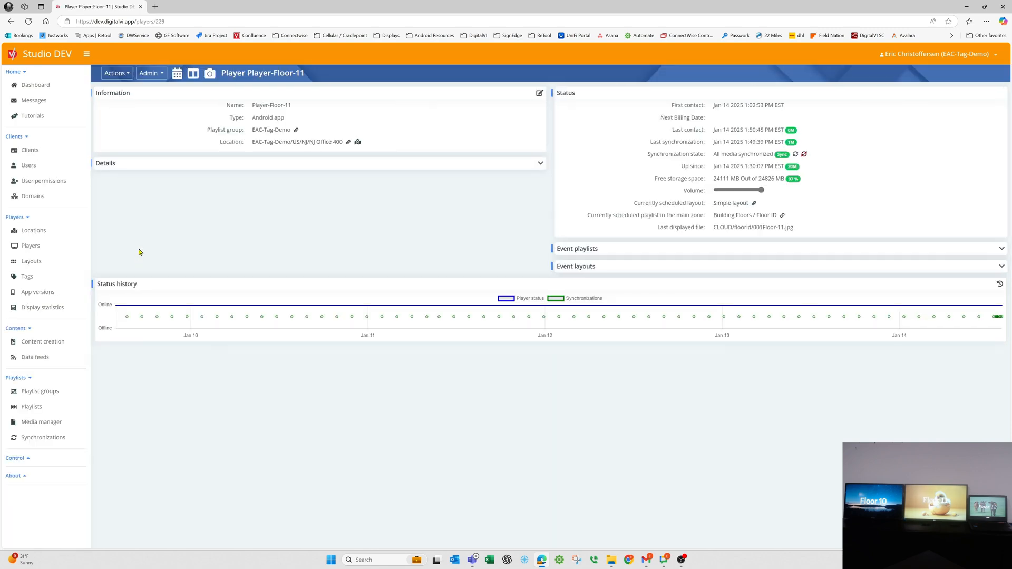
pyautogui.click(178, 73)
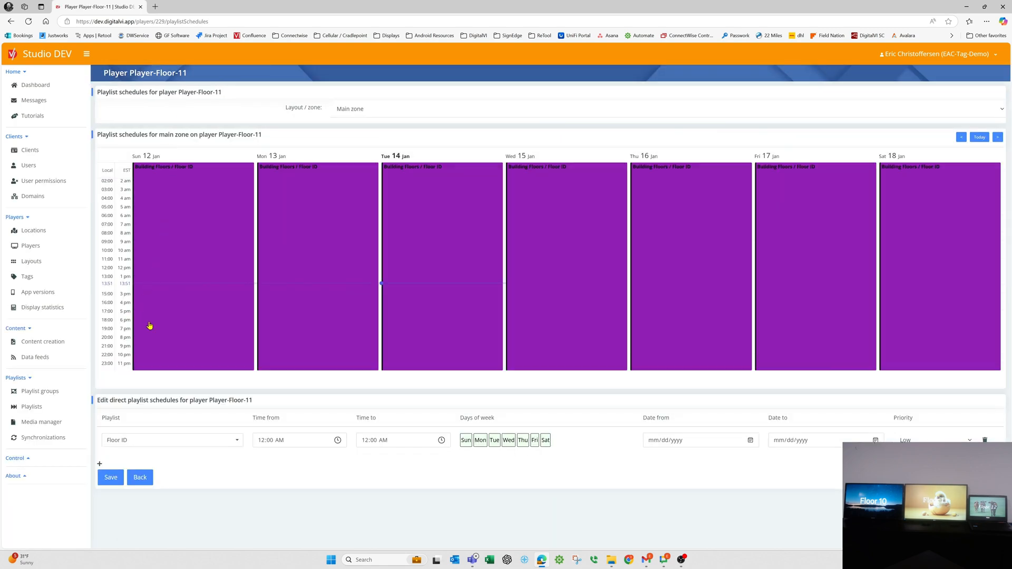
# Review the tag settings of Player-Floor-12 without saving changes, and view the media in the Floor ID playlist.
pyautogui.click(140, 477)
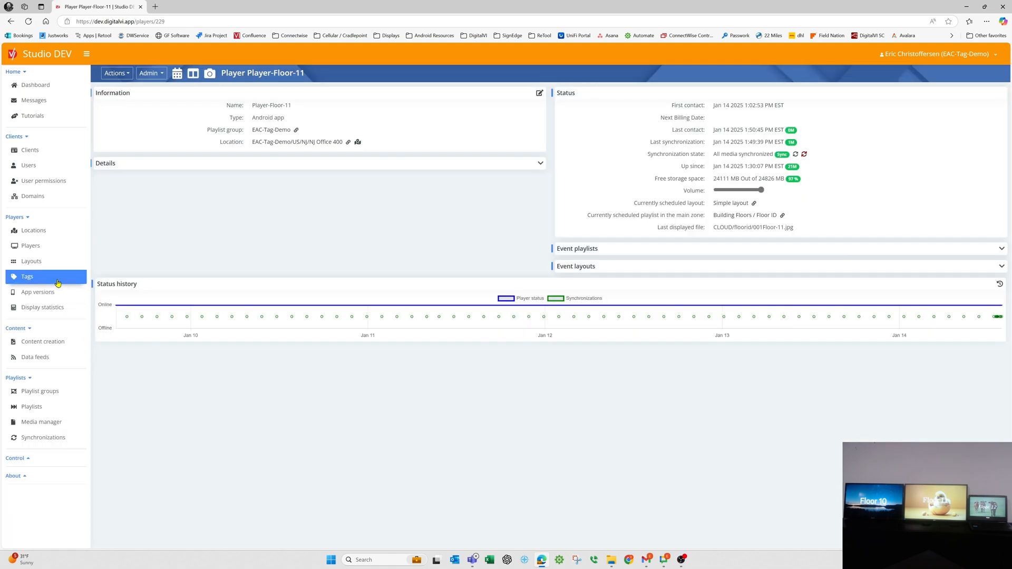
pyautogui.click(30, 245)
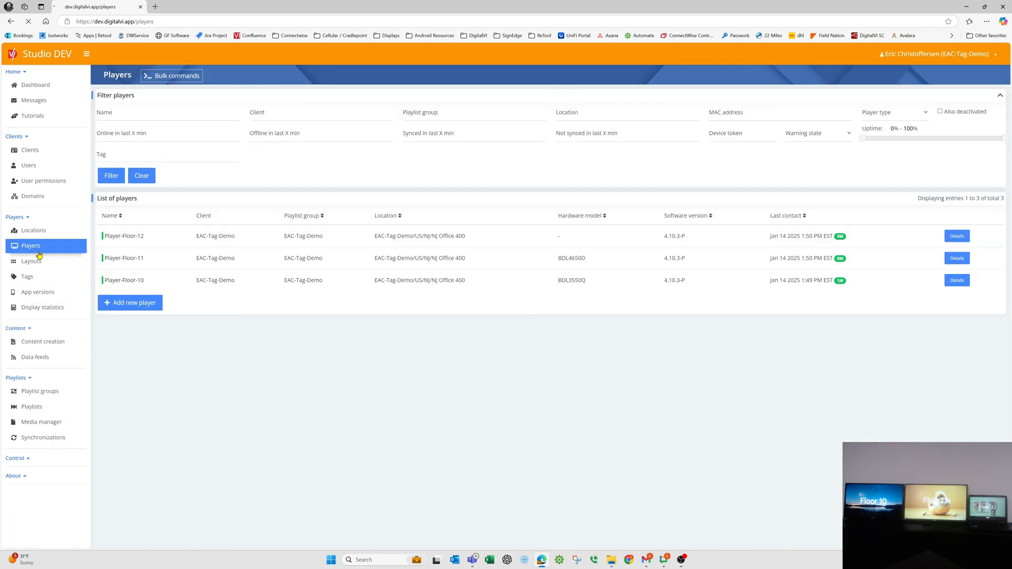
pyautogui.click(131, 237)
pyautogui.click(155, 77)
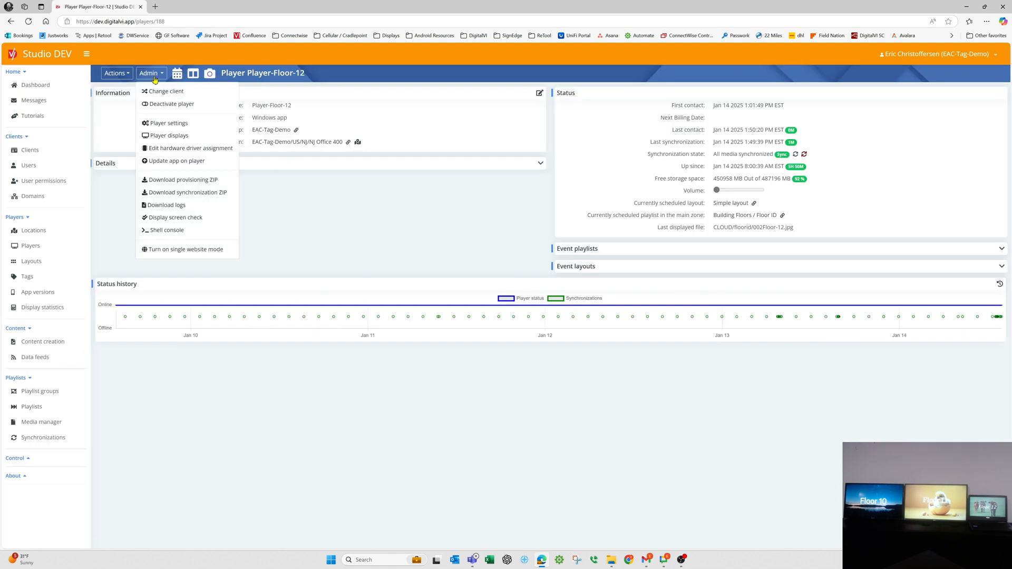
pyautogui.click(540, 95)
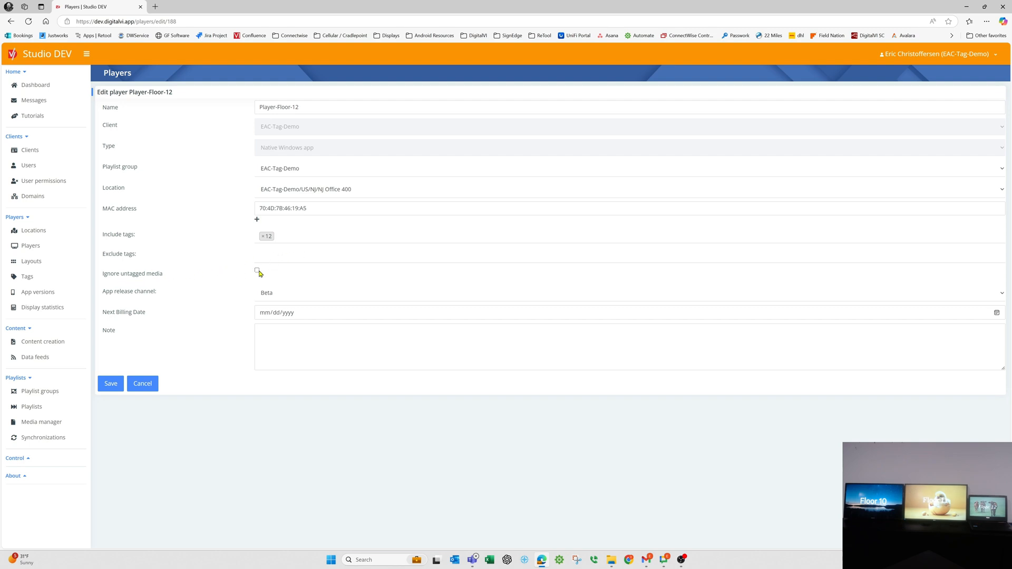
pyautogui.click(154, 386)
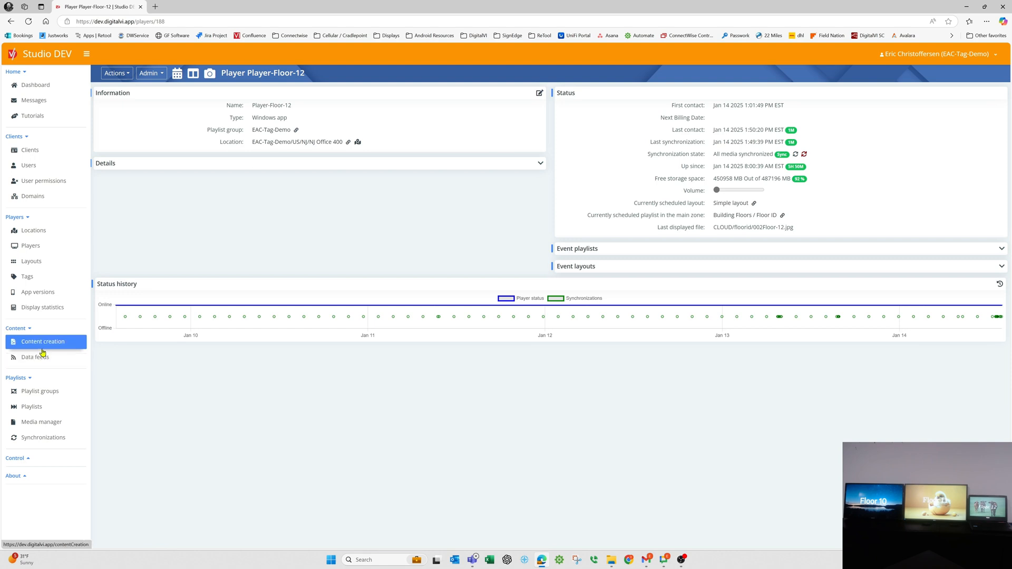
pyautogui.click(43, 409)
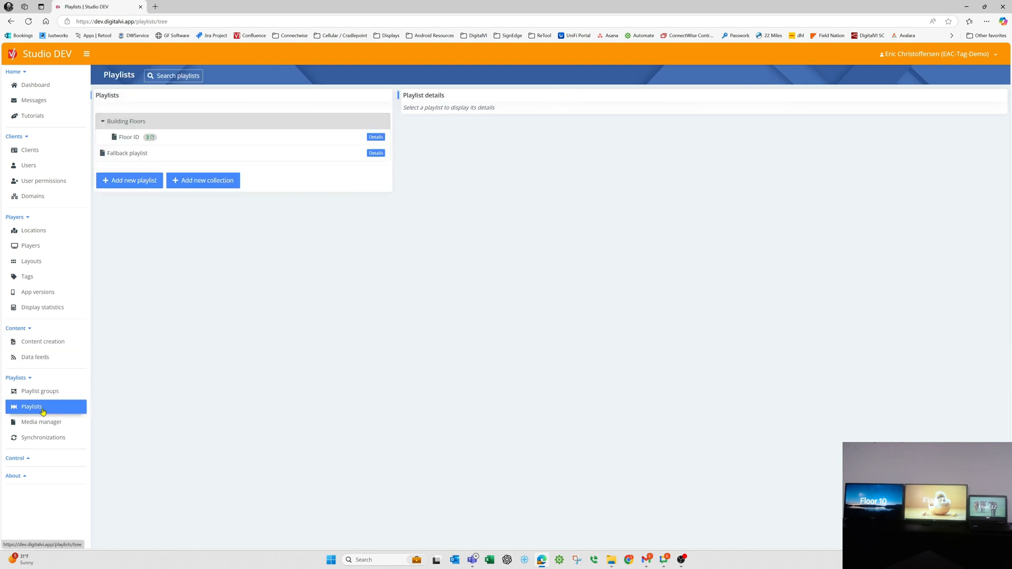
pyautogui.click(128, 137)
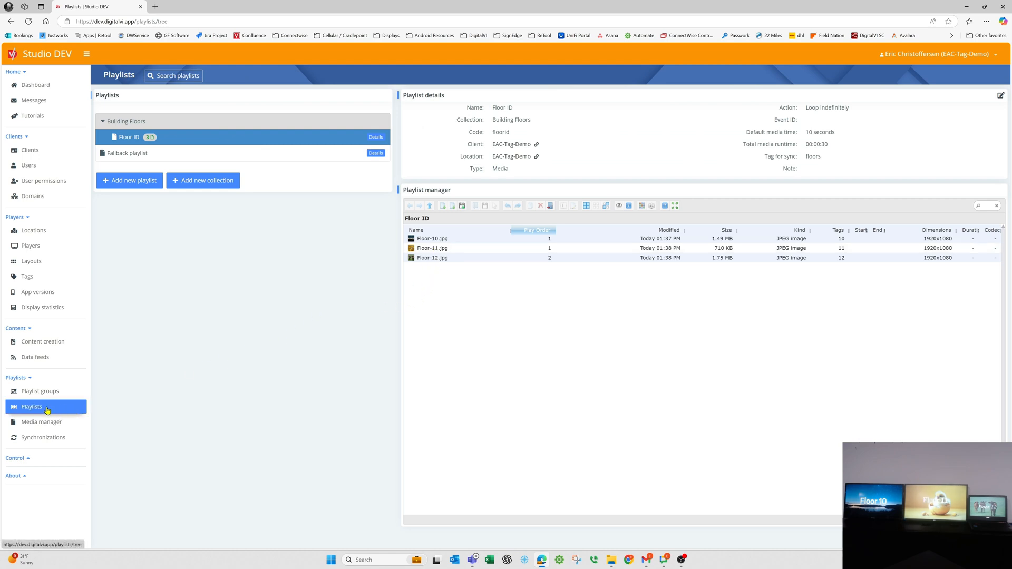
# Start a new content creation project with the Full HD screen preset, search templates for horse, and open the "I Saw The Sign." lying-horse template.
pyautogui.click(41, 344)
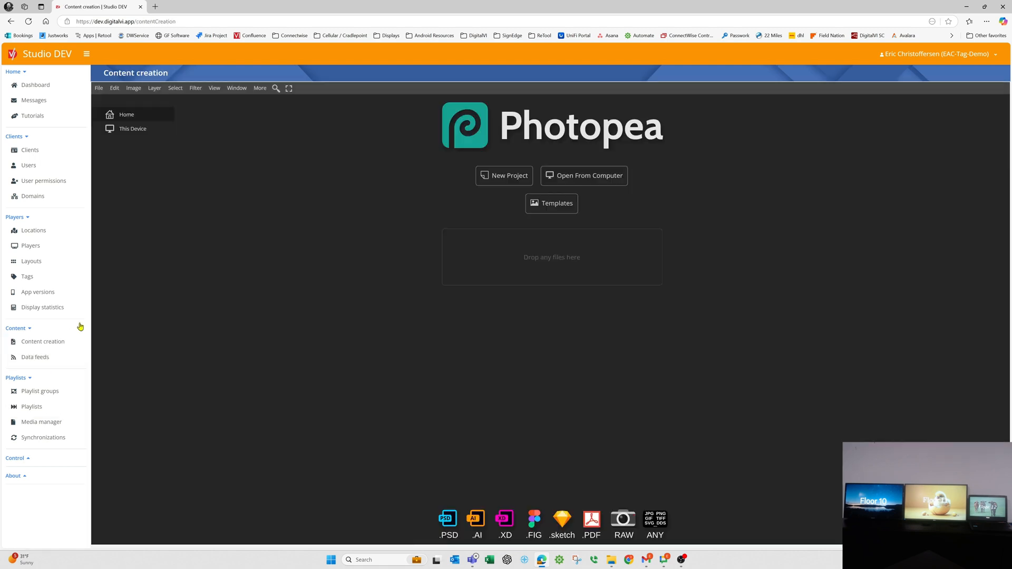
pyautogui.click(505, 178)
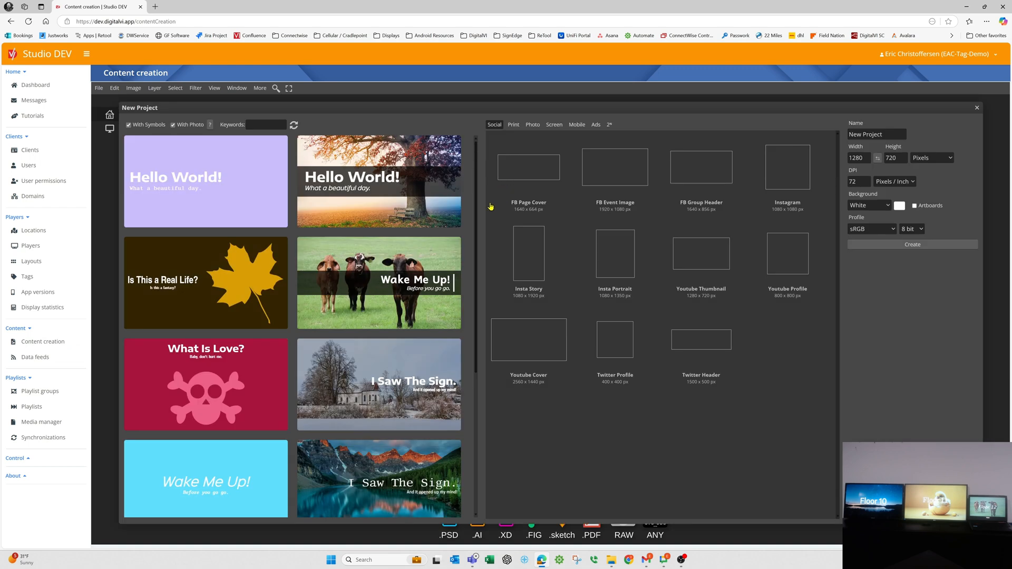
pyautogui.click(555, 126)
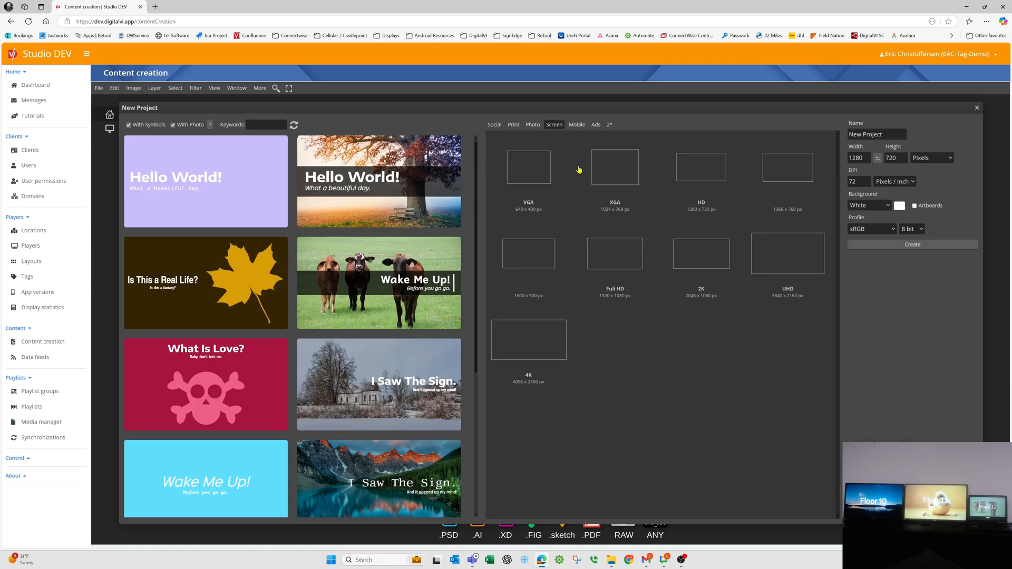
pyautogui.click(615, 258)
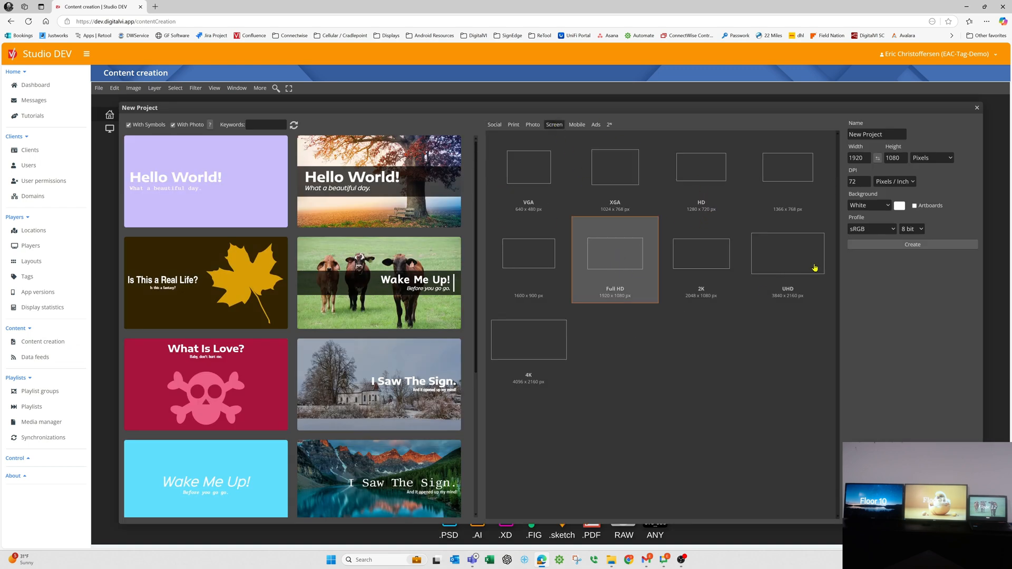
pyautogui.click(259, 123)
pyautogui.write('hors')
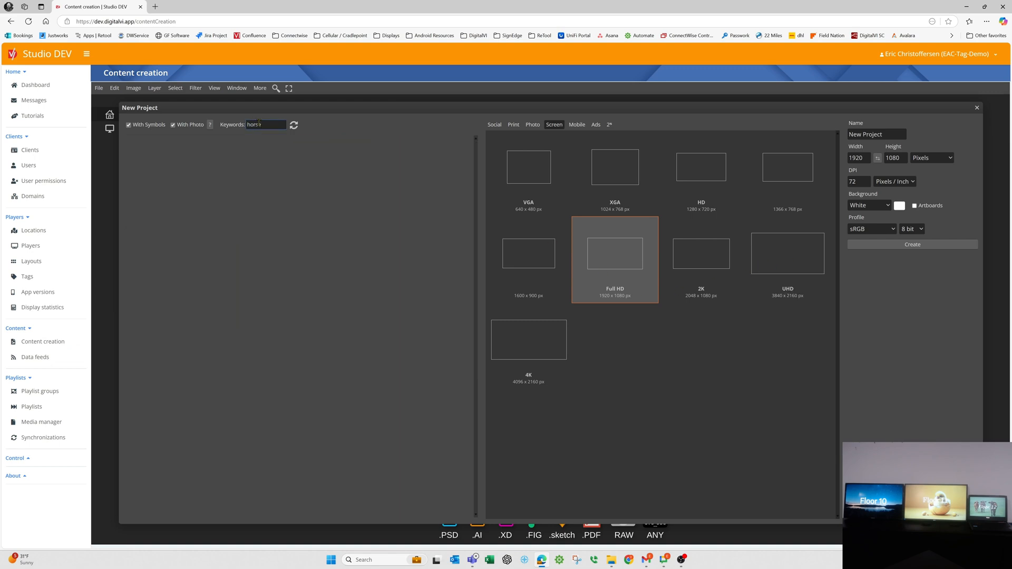
pyautogui.write('e')
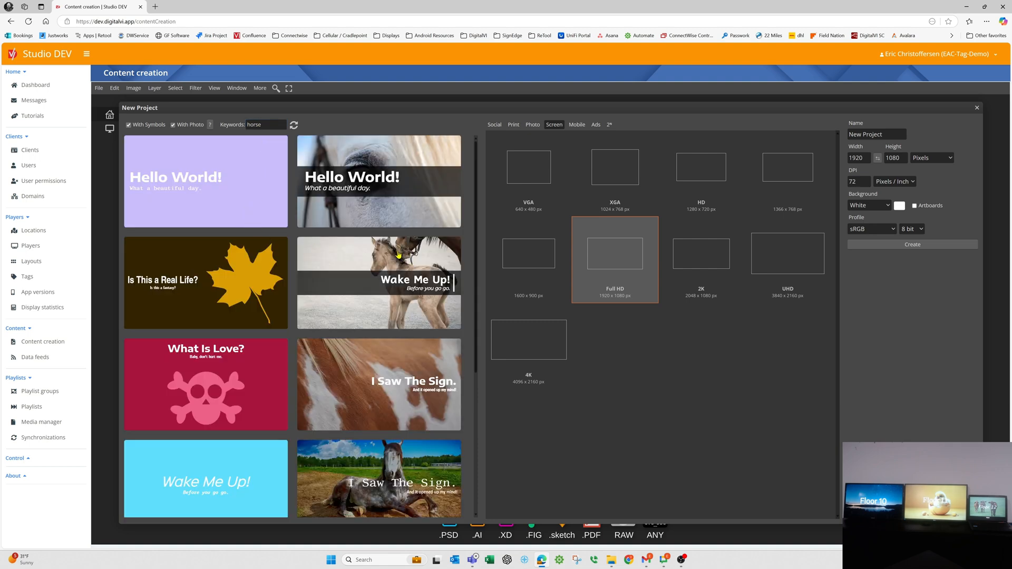
pyautogui.click(394, 472)
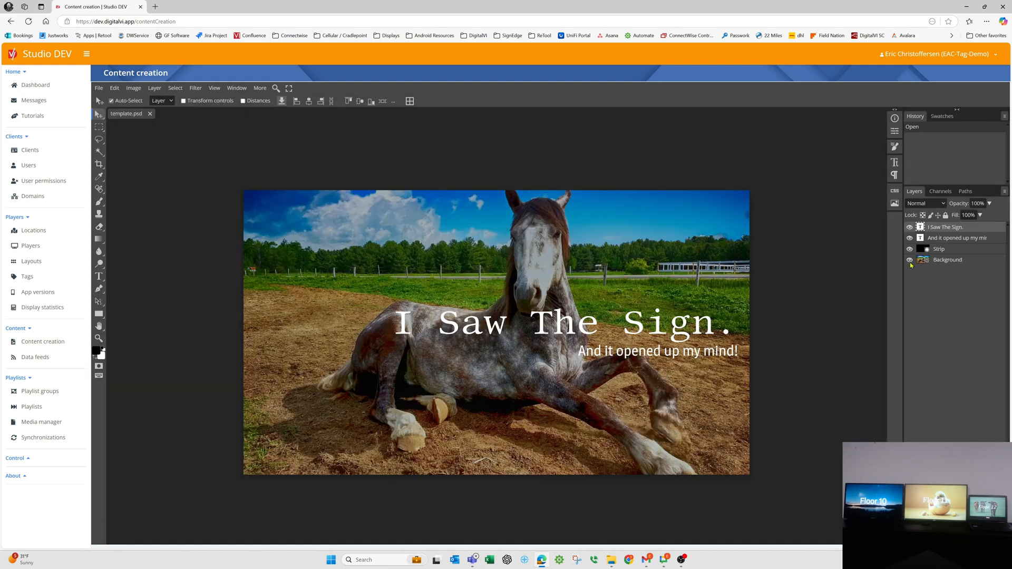
# Hide the template's two text layers and the Strip layer, leaving only the Background layer shown.
pyautogui.click(910, 227)
pyautogui.click(910, 238)
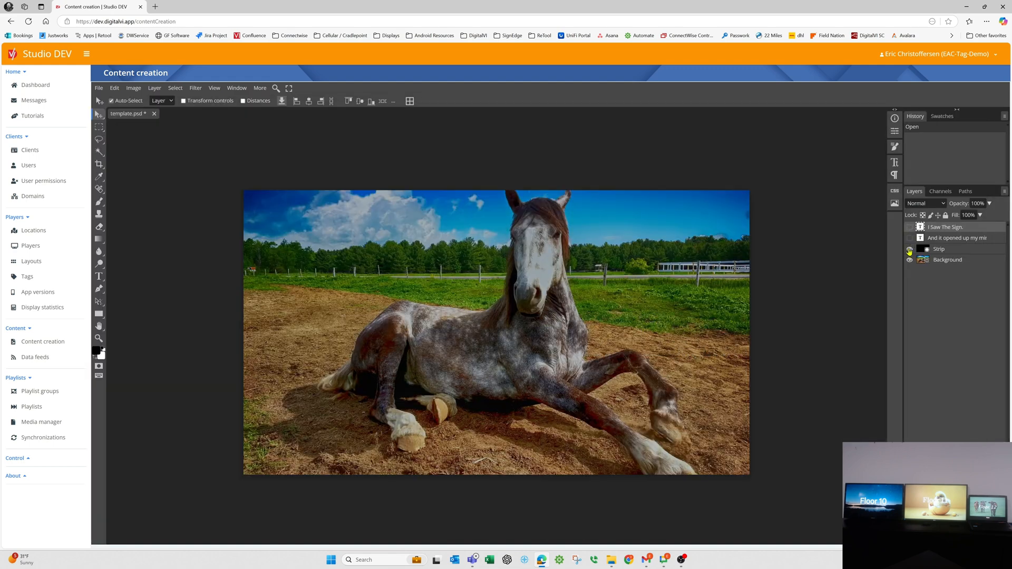
pyautogui.click(910, 250)
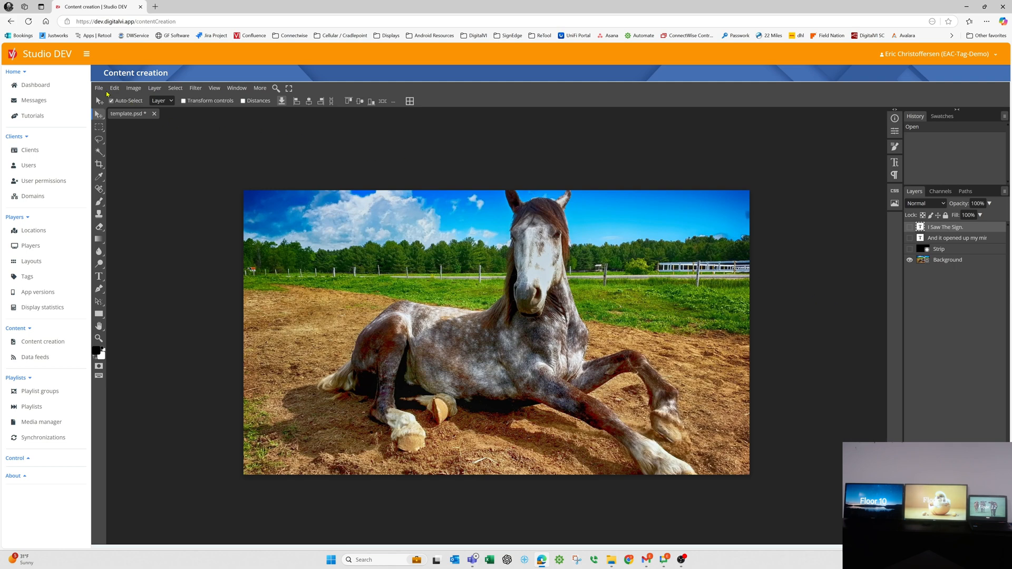
# Save the image as All Floors to the Building Floors / Floor ID playlist and show the playlist's files as a detailed list.
pyautogui.click(99, 89)
pyautogui.click(113, 166)
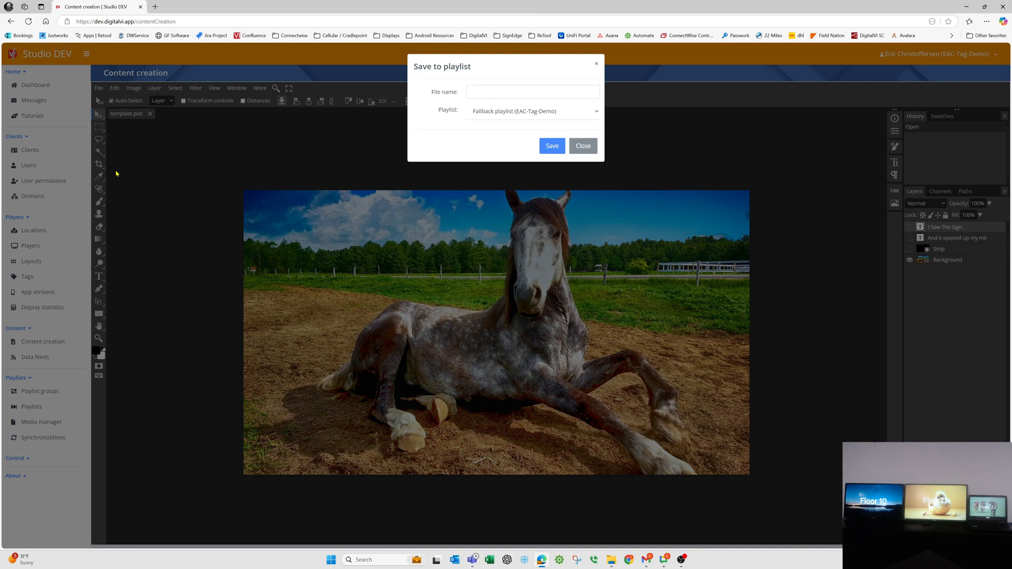
pyautogui.click(558, 115)
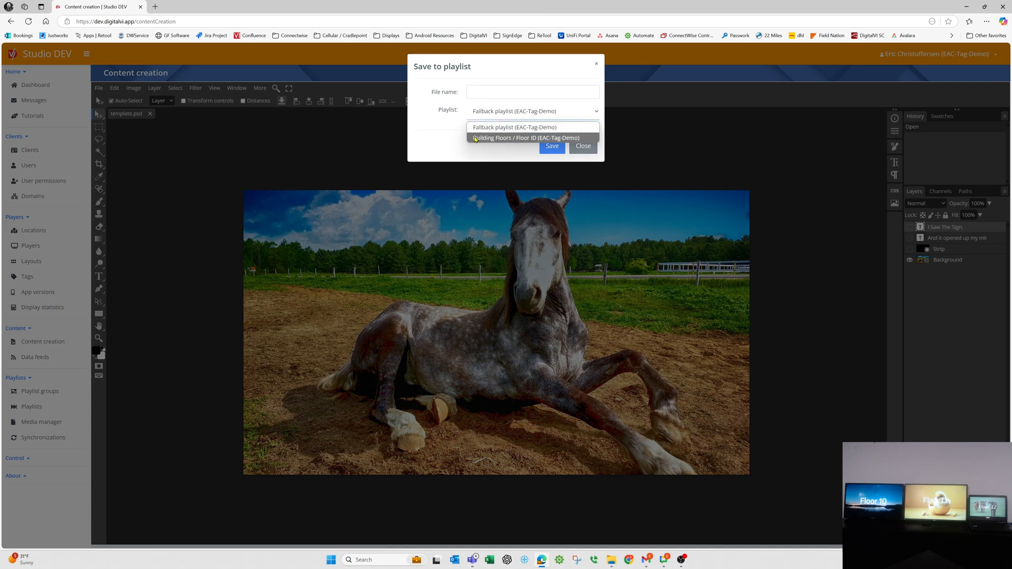
pyautogui.click(521, 139)
pyautogui.click(500, 91)
pyautogui.write('All Floors')
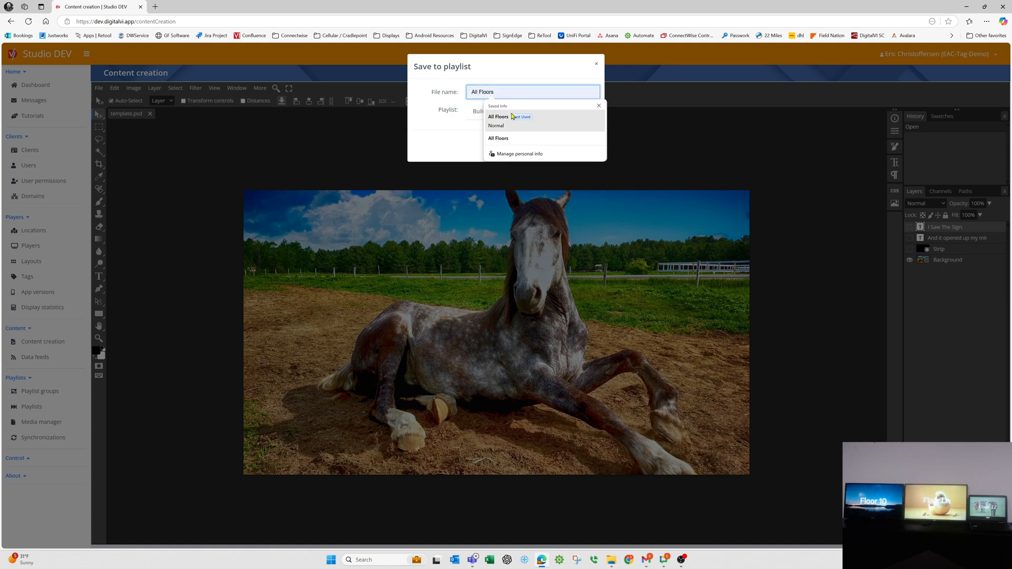
pyautogui.click(512, 116)
pyautogui.click(551, 145)
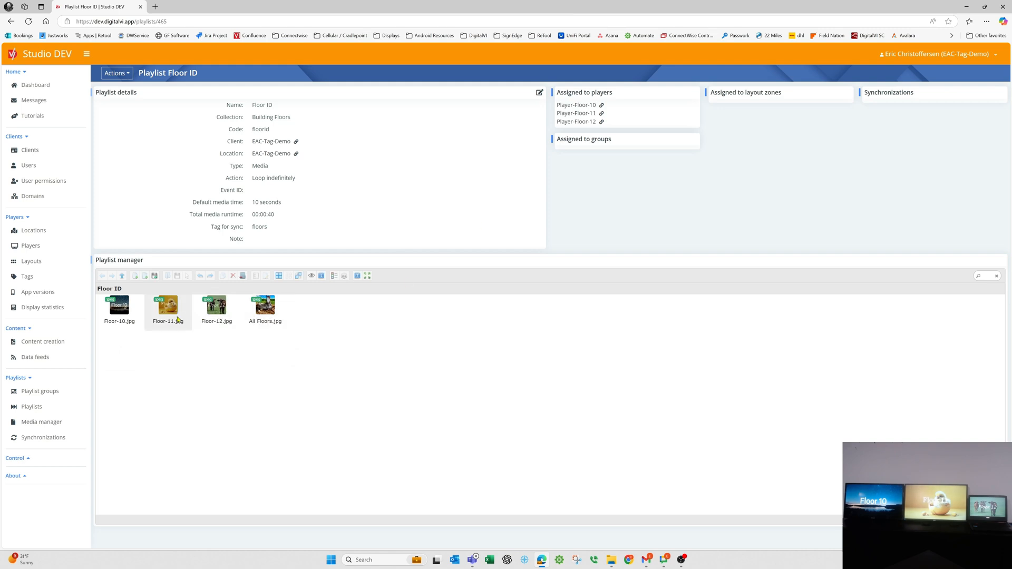
pyautogui.click(335, 277)
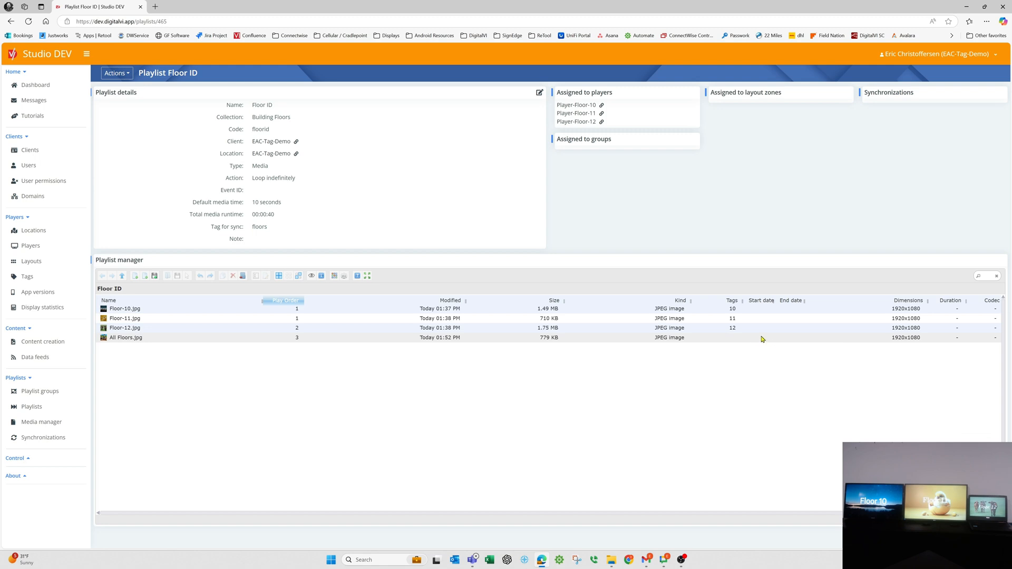
# Edit the player Player-Floor-12 to ignore untagged media and save the player.
pyautogui.click(30, 245)
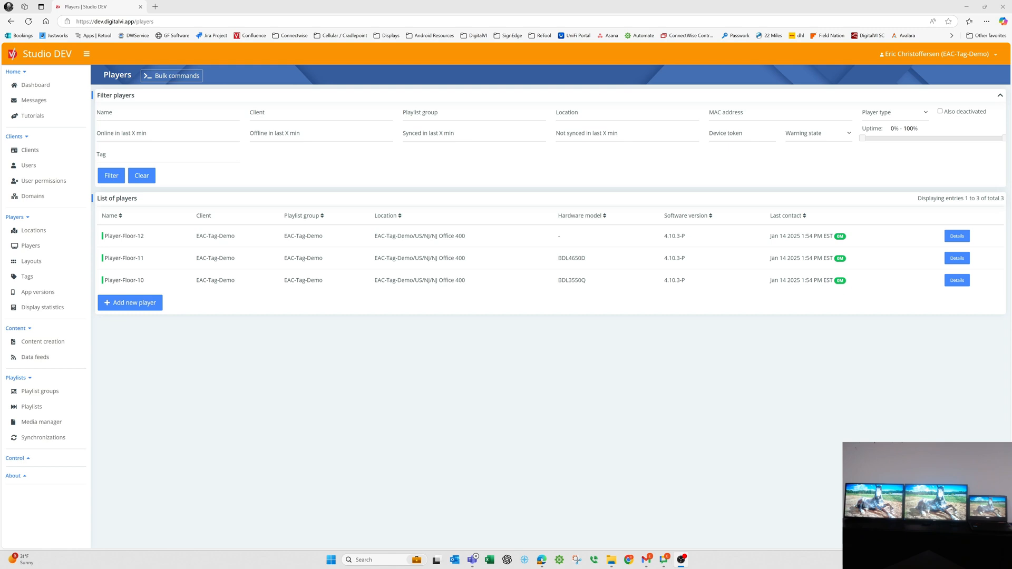
pyautogui.click(127, 237)
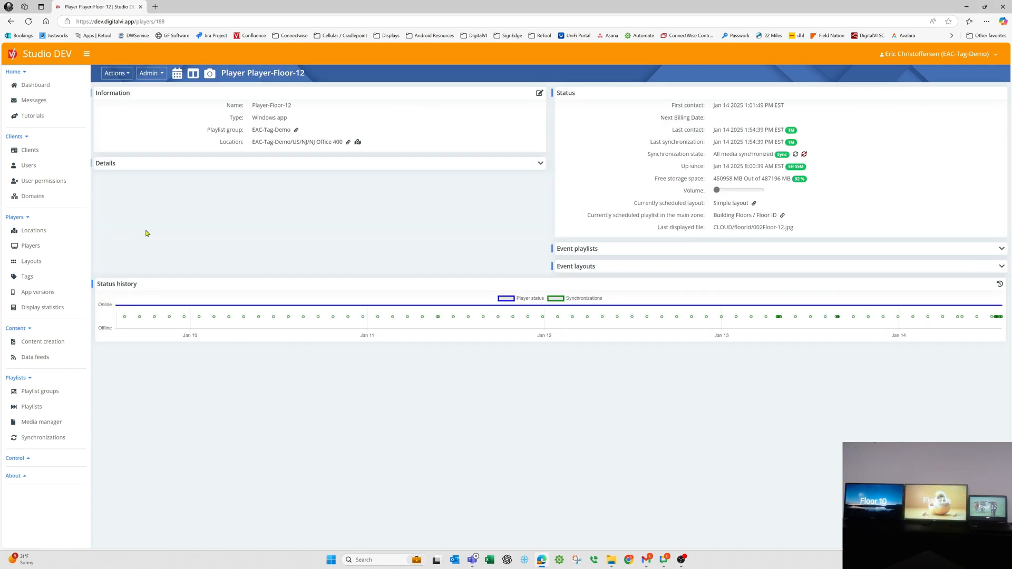
pyautogui.click(542, 96)
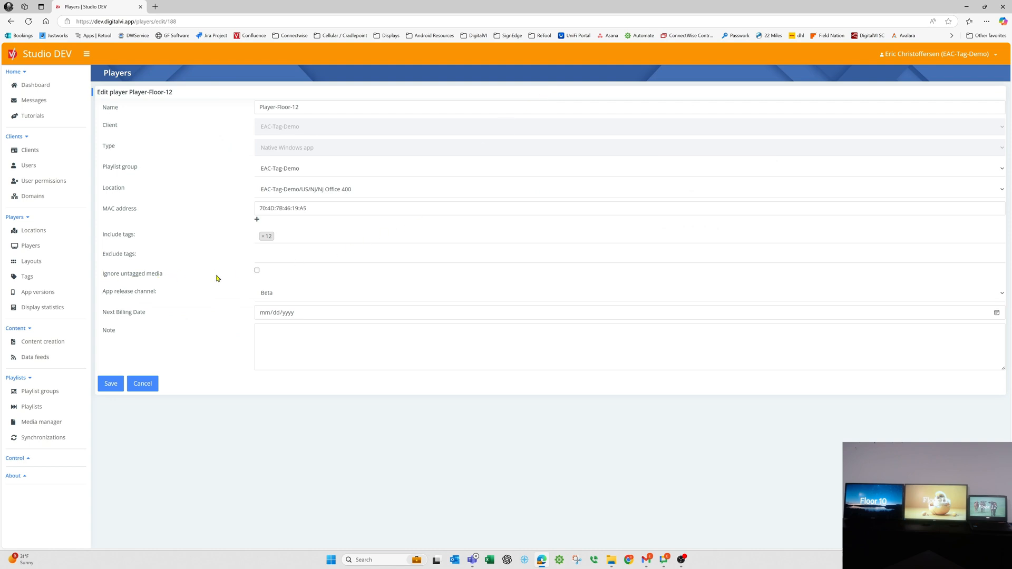
pyautogui.click(257, 270)
pyautogui.click(121, 382)
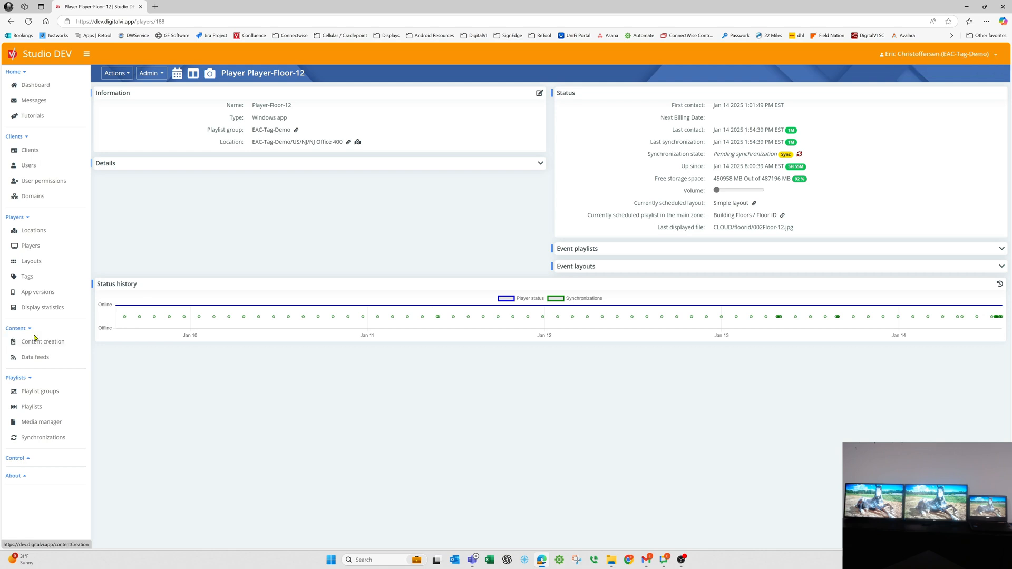
# Review the untagged-media setting of Player-Floor-12 and the media tags in the Floor ID playlist.
pyautogui.click(30, 246)
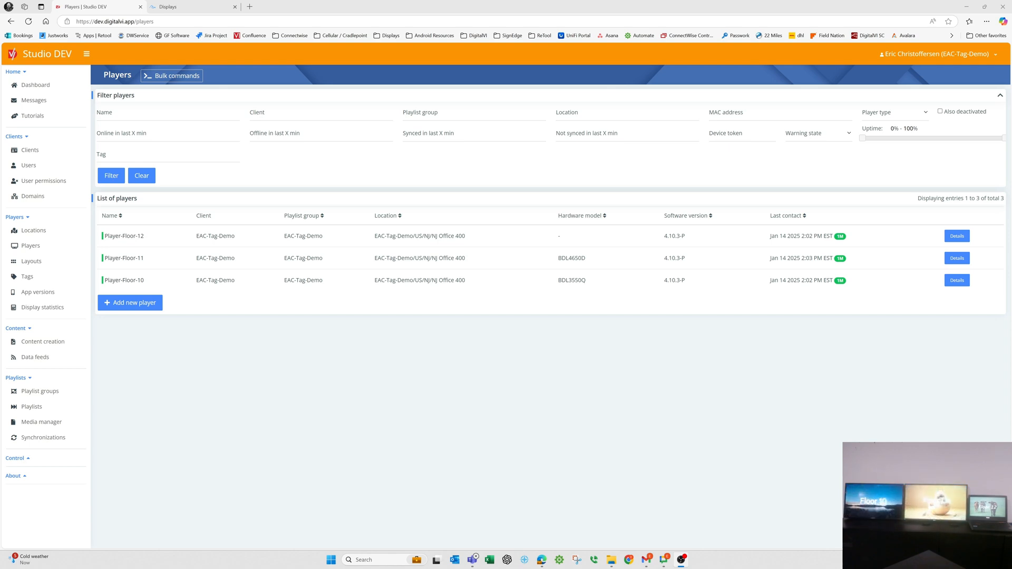
pyautogui.click(124, 237)
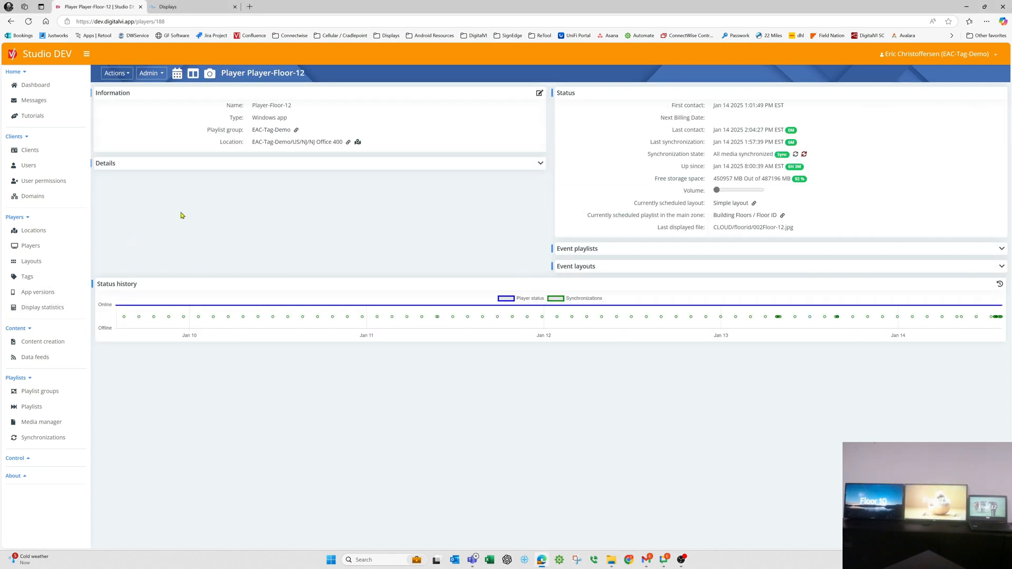
pyautogui.click(539, 93)
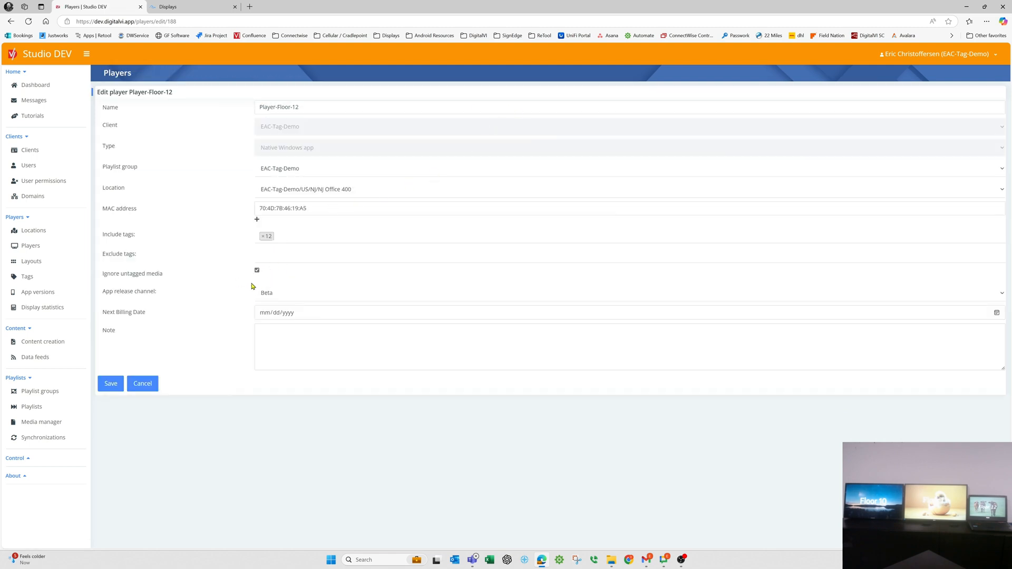
pyautogui.click(34, 407)
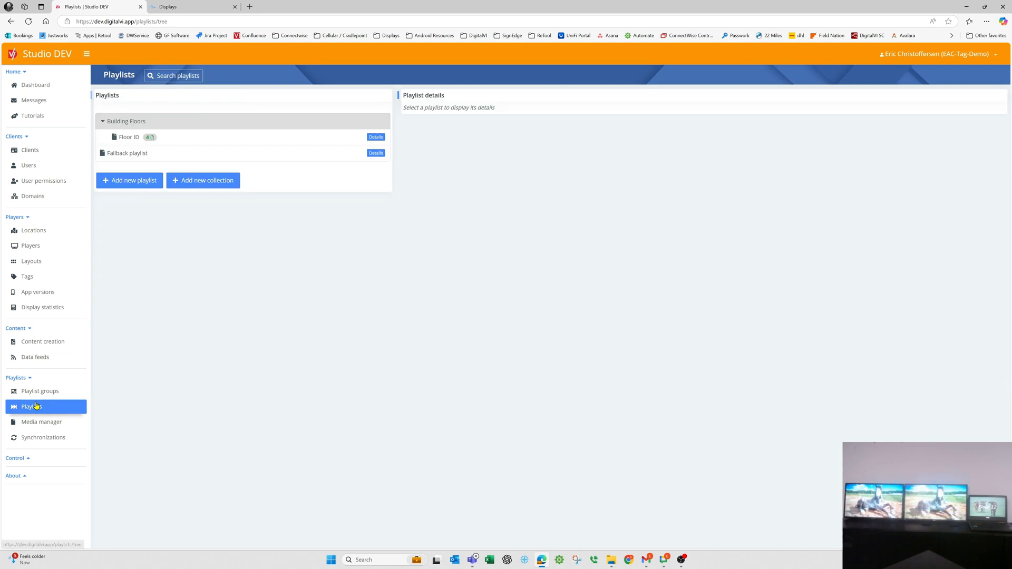
pyautogui.click(129, 137)
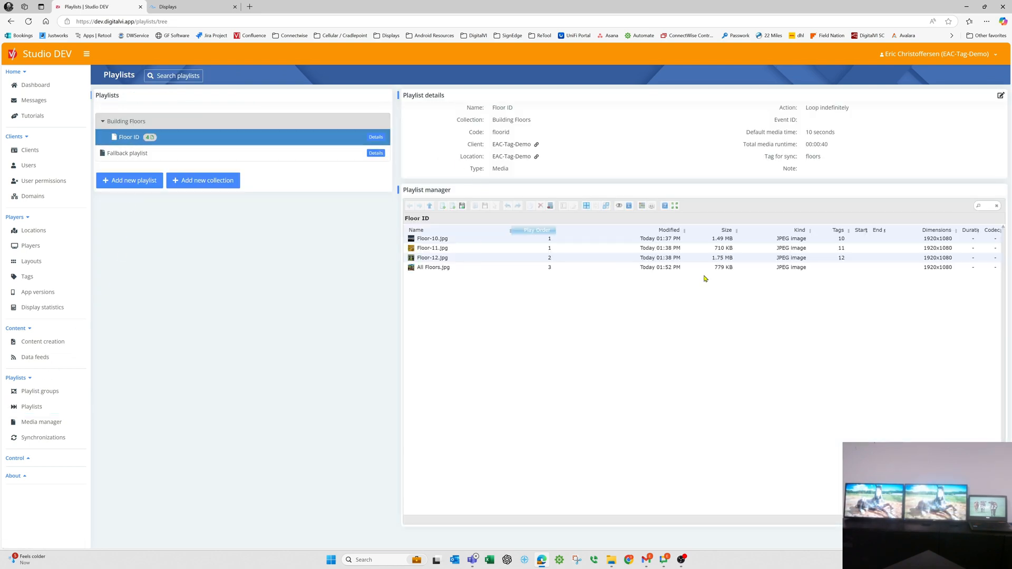